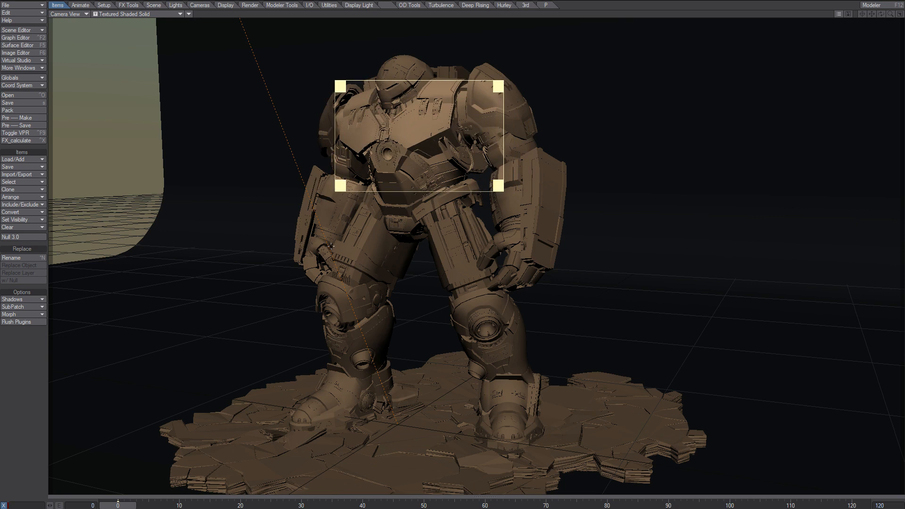
# Step: Set the camera's minimum and maximum samples to 3 in the render globals and render the current frame
pyautogui.hotkey('alt', 'F2')
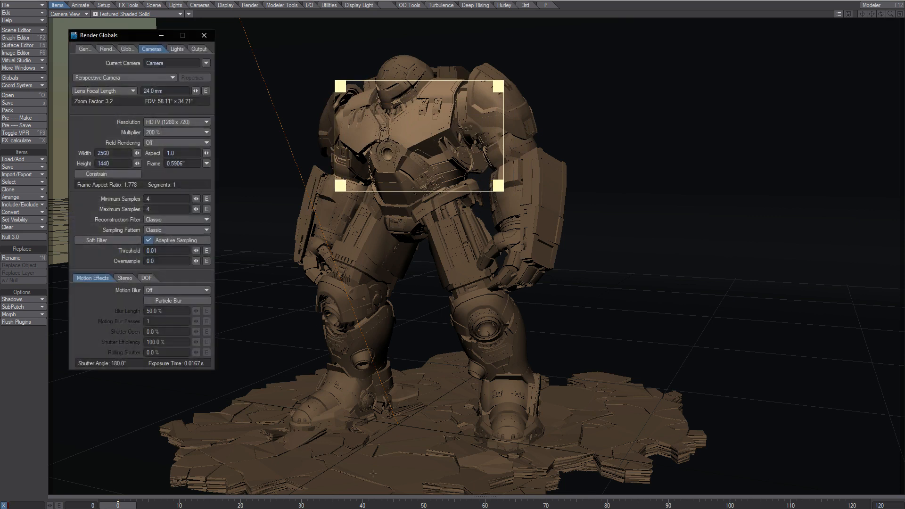
pyautogui.write('3')
pyautogui.press('Tab')
pyautogui.write('3')
pyautogui.press('Tab')
pyautogui.click(77, 205)
pyautogui.press('F9')
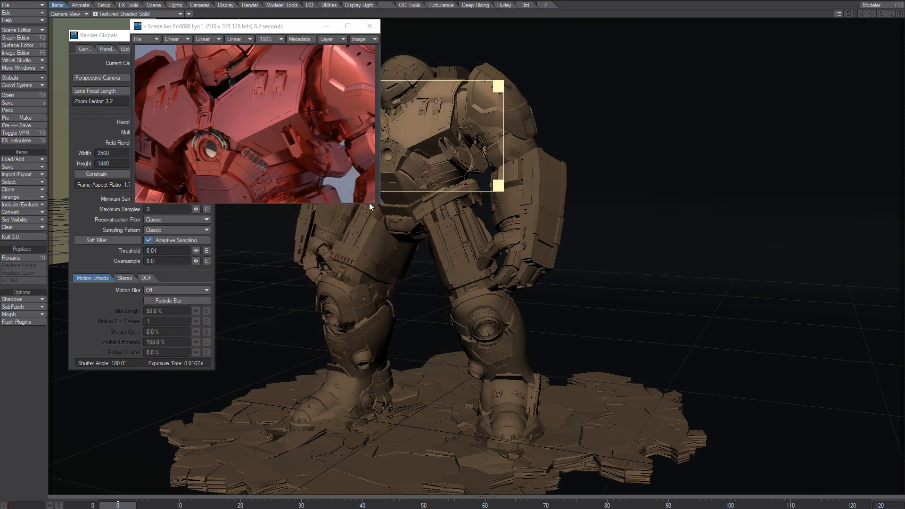
# Step: Enlarge the rendered image window, magnify the render to 300% and place it beside the render globals
pyautogui.moveTo(379, 203); pyautogui.dragTo(751, 412)
pyautogui.click(343, 40)
pyautogui.click(342, 53)
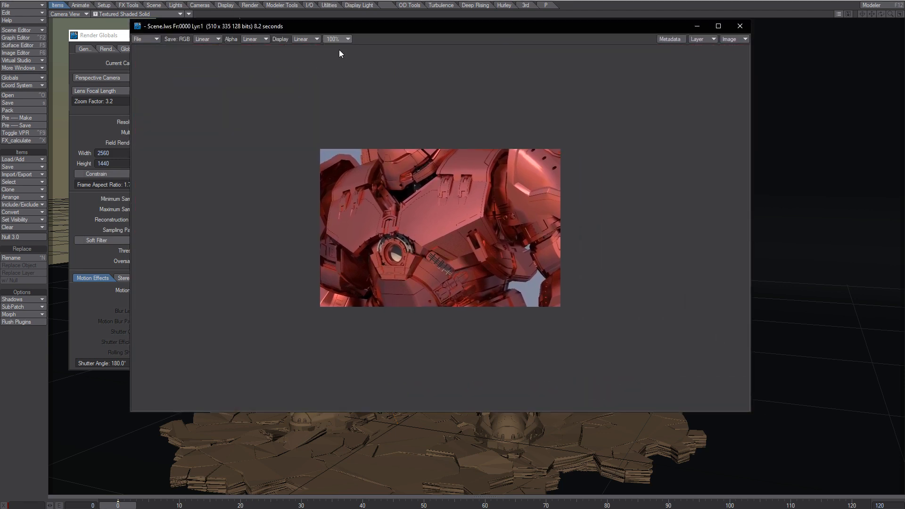
pyautogui.scroll(2, 408, 256)
pyautogui.moveTo(444, 34); pyautogui.dragTo(559, 37)
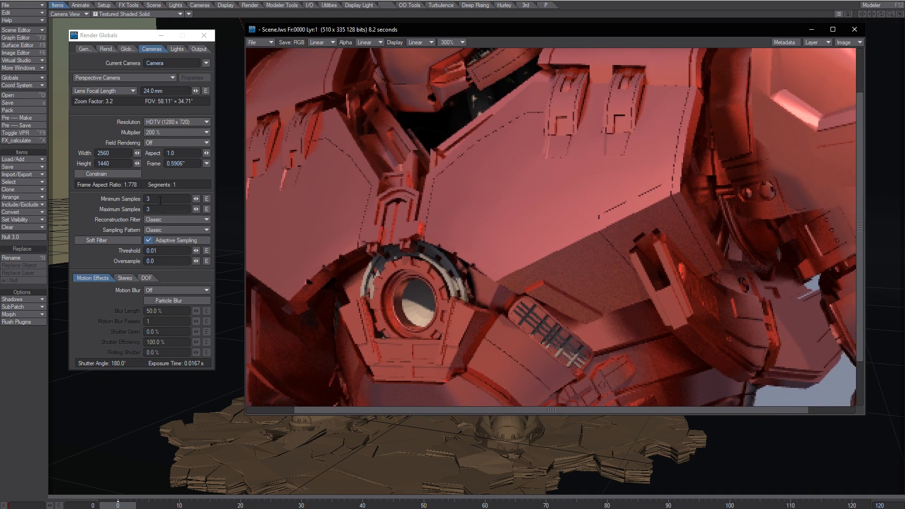
pyautogui.moveTo(631, 203)
pyautogui.mouseDown()
pyautogui.moveTo(643, 191)
pyautogui.moveTo(633, 197)
pyautogui.mouseUp()
# Step: Set the minimum and maximum samples to 4, render the frame again and inspect the armor's chest details
pyautogui.click(157, 199)
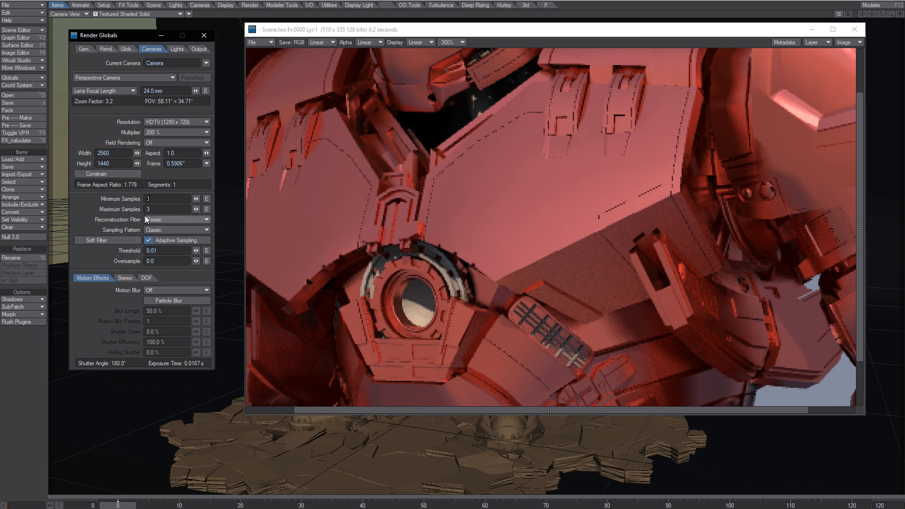
pyautogui.write('4')
pyautogui.press('Tab')
pyautogui.press('Tab')
pyautogui.press('F9')
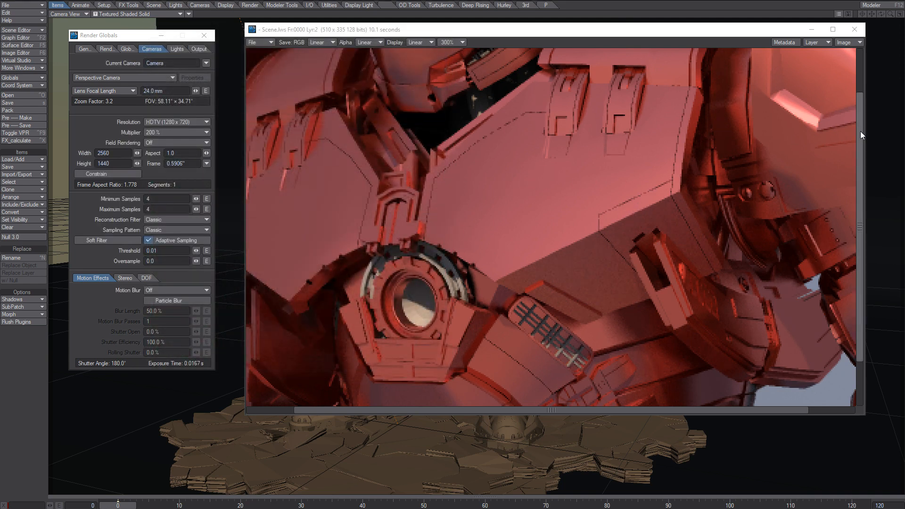
pyautogui.moveTo(860, 131); pyautogui.dragTo(837, 248)
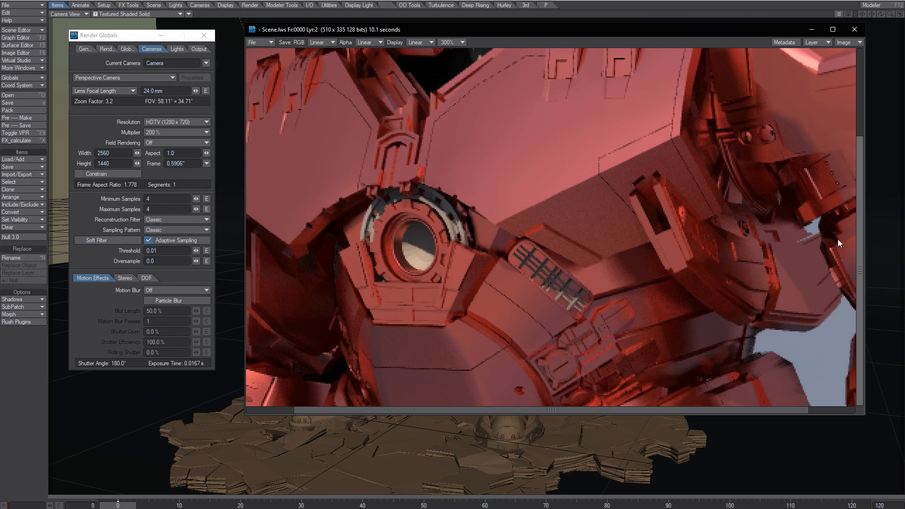
pyautogui.scroll(3, 849, 136)
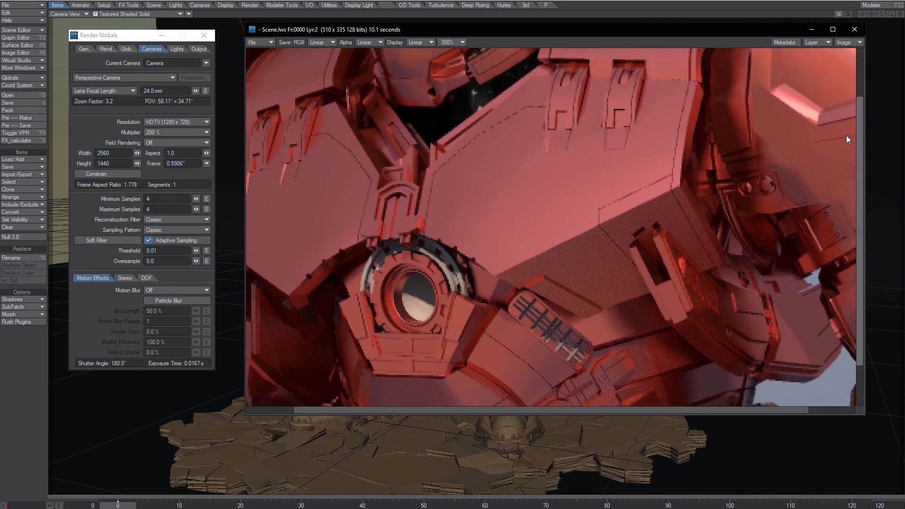
pyautogui.scroll(-3, 846, 135)
pyautogui.click(488, 267)
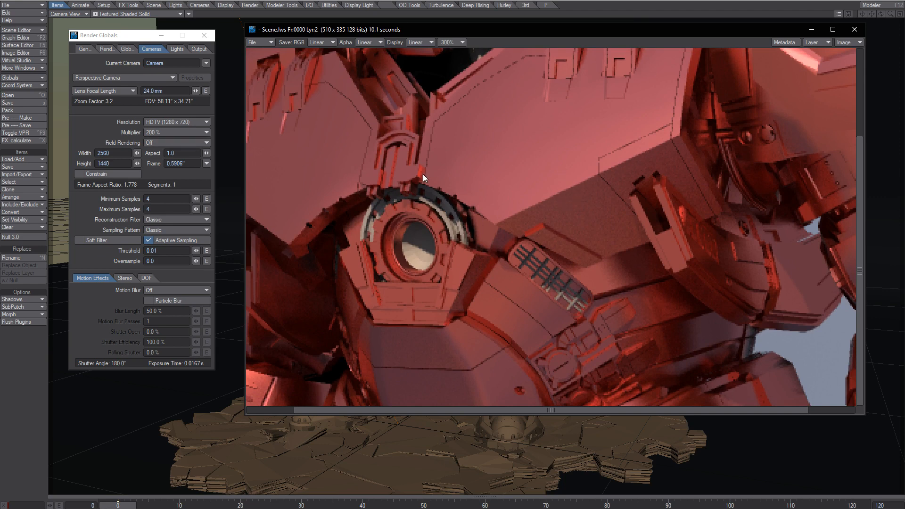
# Step: Set the camera resolution to HDTV (1920 x 1080) with a 100% multiplier and render the frame
pyautogui.click(172, 122)
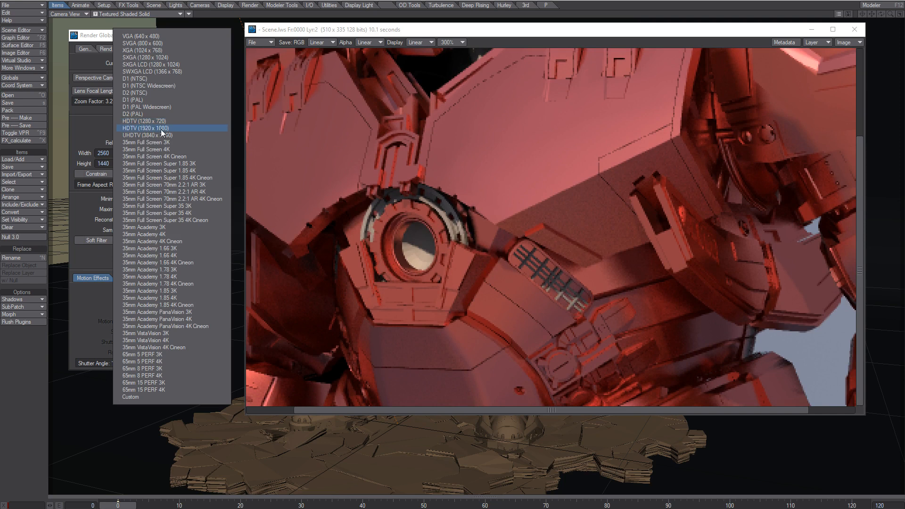
pyautogui.click(162, 129)
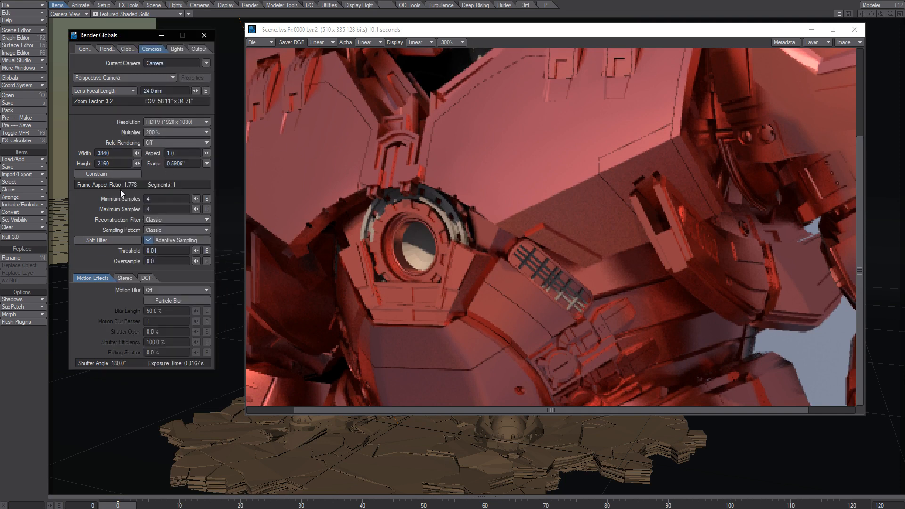
pyautogui.click(153, 134)
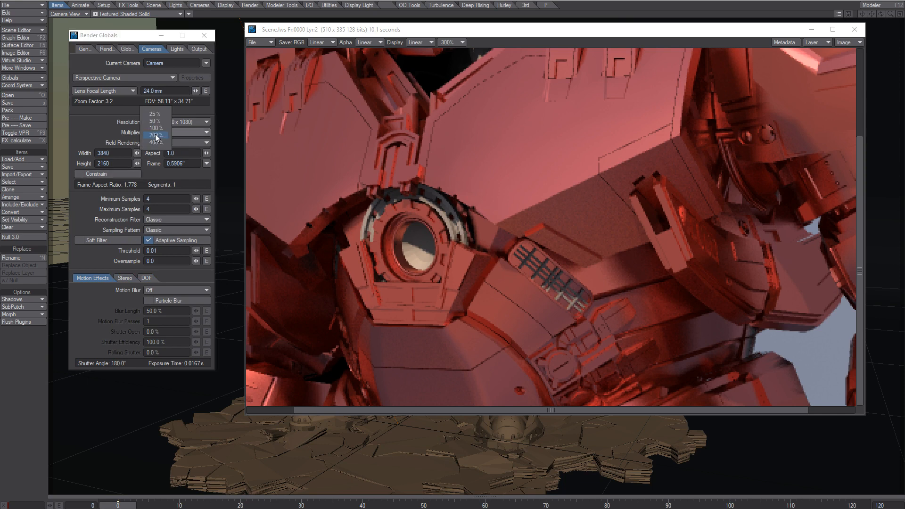
pyautogui.click(155, 128)
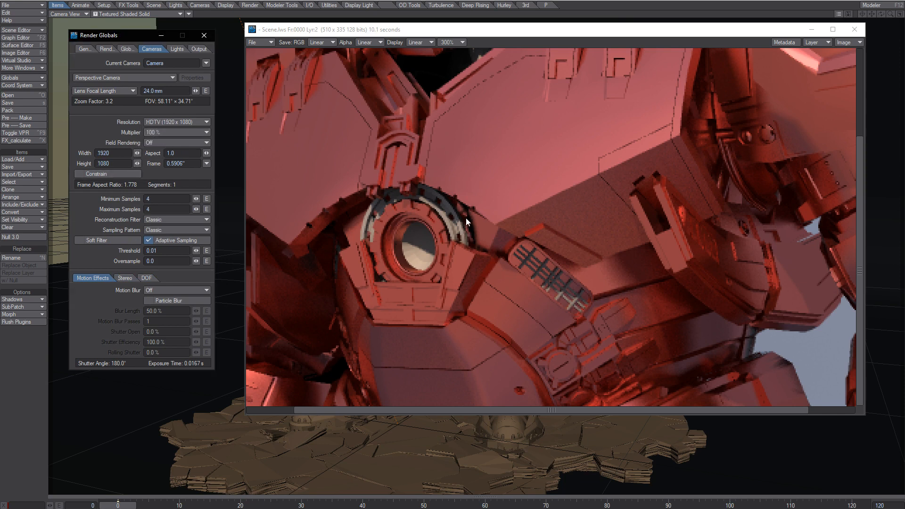
pyautogui.press('F9')
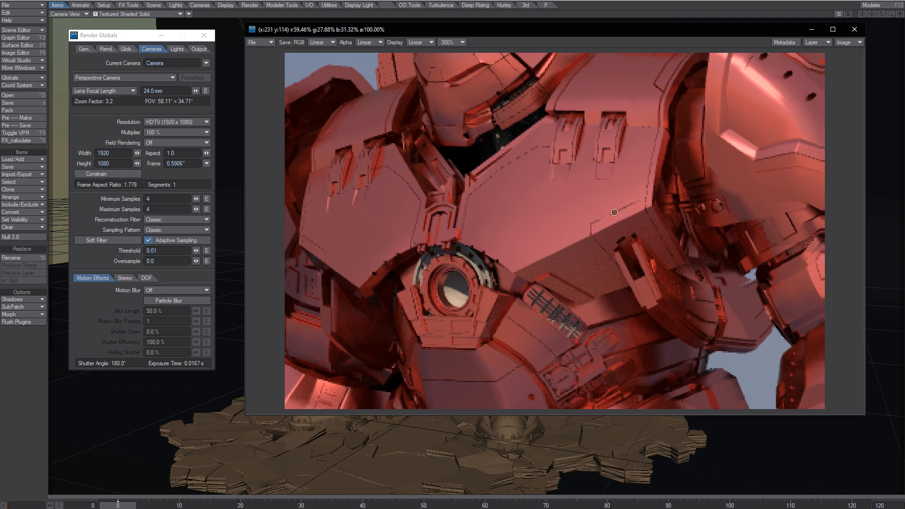
pyautogui.moveTo(542, 29)
pyautogui.mouseDown()
pyautogui.moveTo(564, 55)
pyautogui.moveTo(536, 36)
pyautogui.mouseUp()
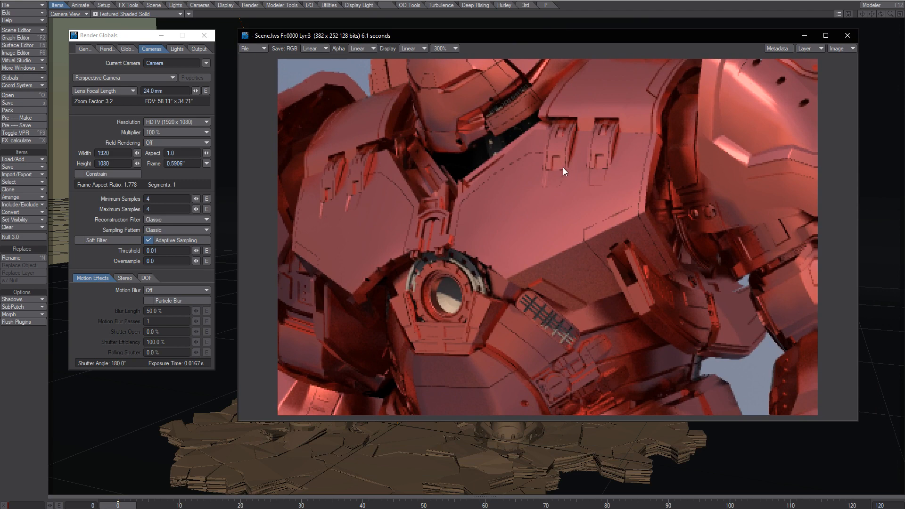
# Step: Open the node network of the Default surface on the armor model
pyautogui.press('F5')
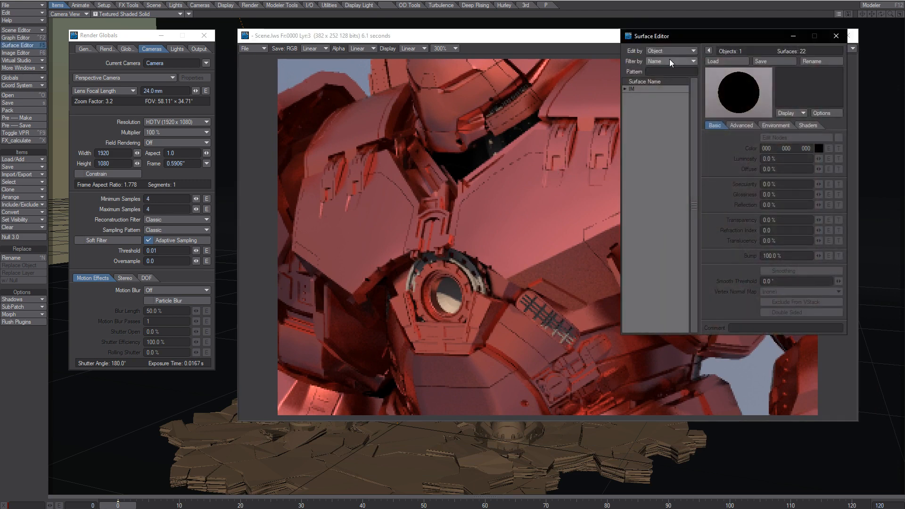
pyautogui.moveTo(677, 38); pyautogui.dragTo(156, 81)
pyautogui.click(576, 106)
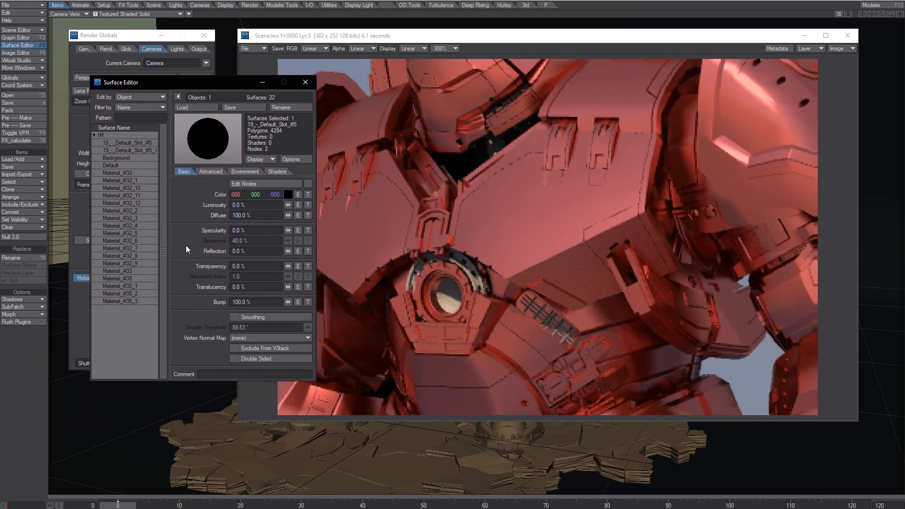
pyautogui.click(122, 172)
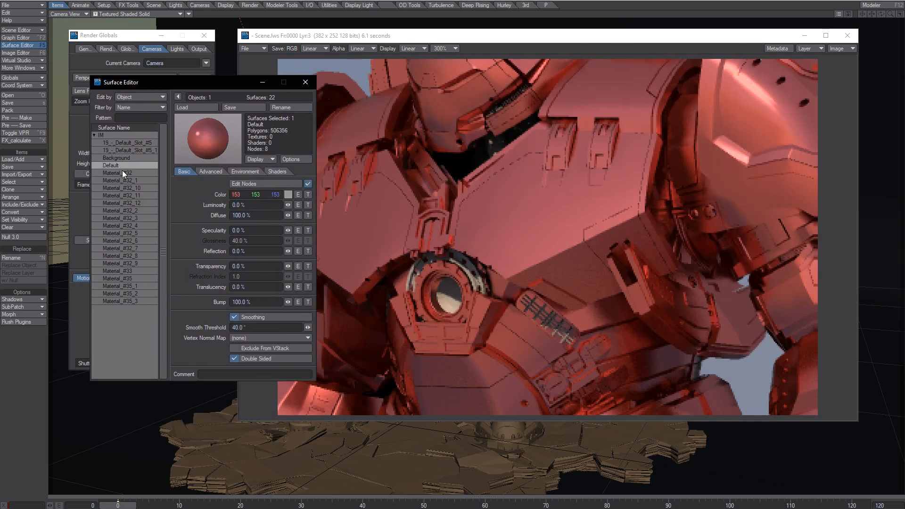
pyautogui.click(268, 185)
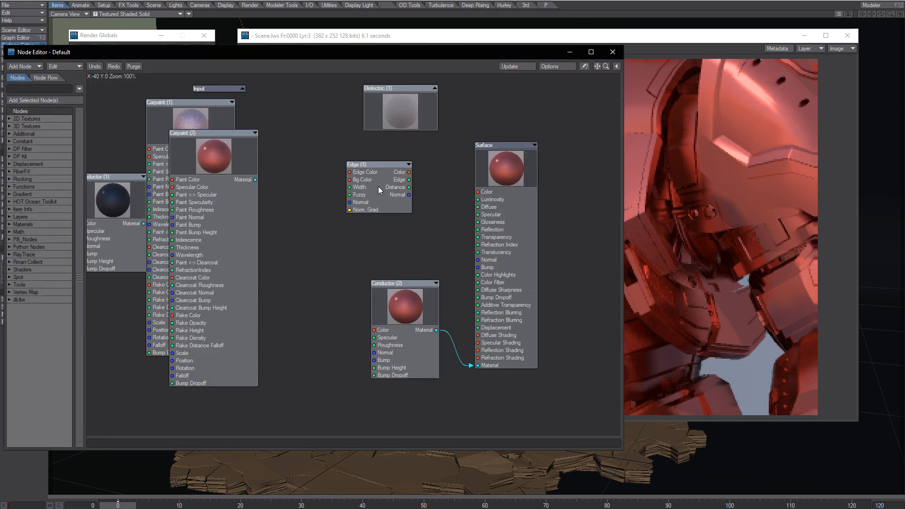
# Step: Review the Edge node's minimal angle, edge width and fuzzy edge settings, then close its properties
pyautogui.moveTo(378, 186); pyautogui.dragTo(395, 199)
pyautogui.doubleClick(395, 197)
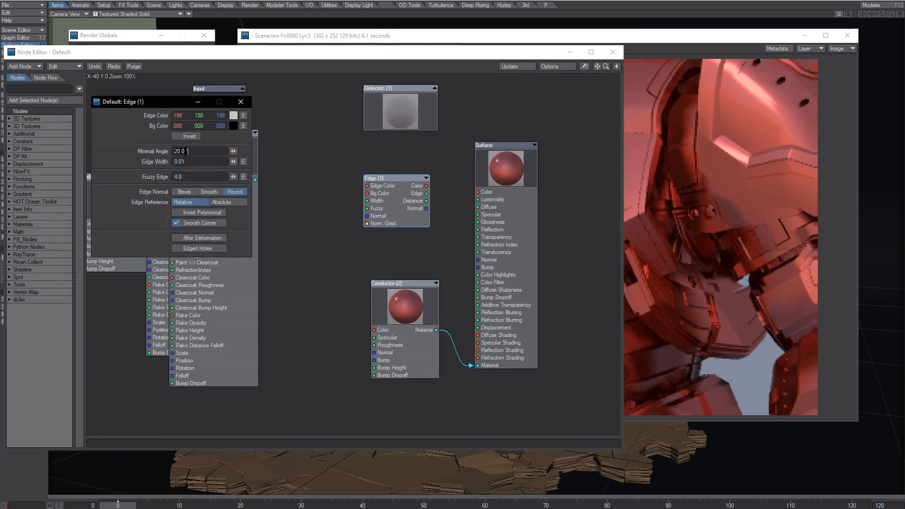
pyautogui.click(189, 177)
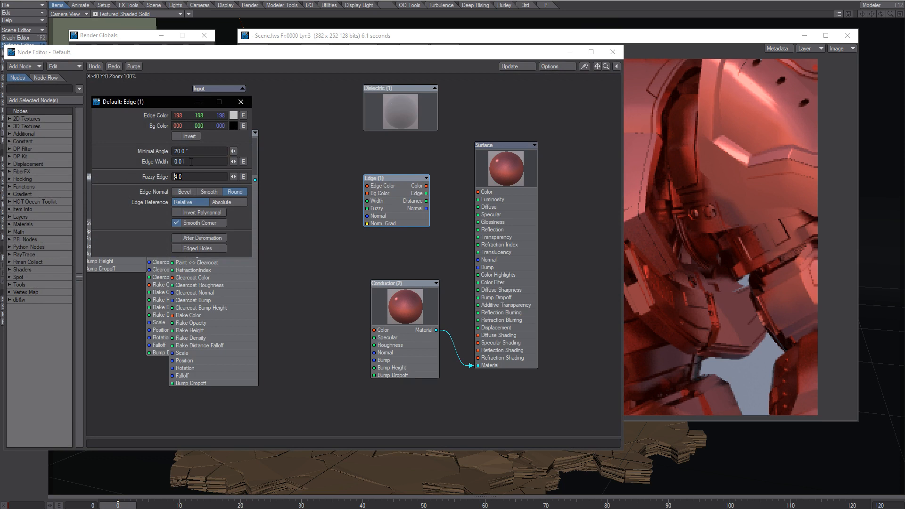
pyautogui.click(154, 220)
pyautogui.click(183, 160)
pyautogui.click(240, 103)
# Step: Connect the Edge node's Normal output to the Surface node's Normal input and render the frame
pyautogui.moveTo(426, 208); pyautogui.dragTo(478, 260)
pyautogui.moveTo(394, 199); pyautogui.dragTo(411, 197)
pyautogui.moveTo(492, 49); pyautogui.dragTo(238, 87)
pyautogui.click(440, 170)
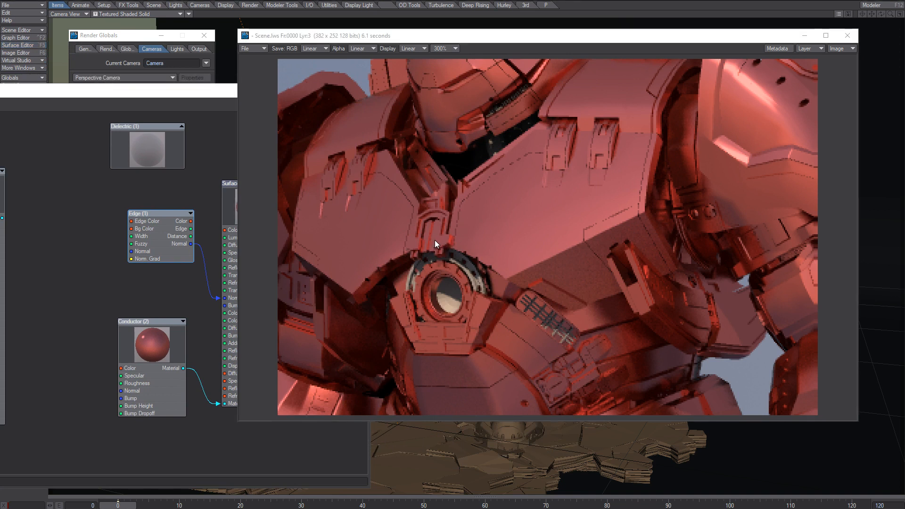
pyautogui.press('F9')
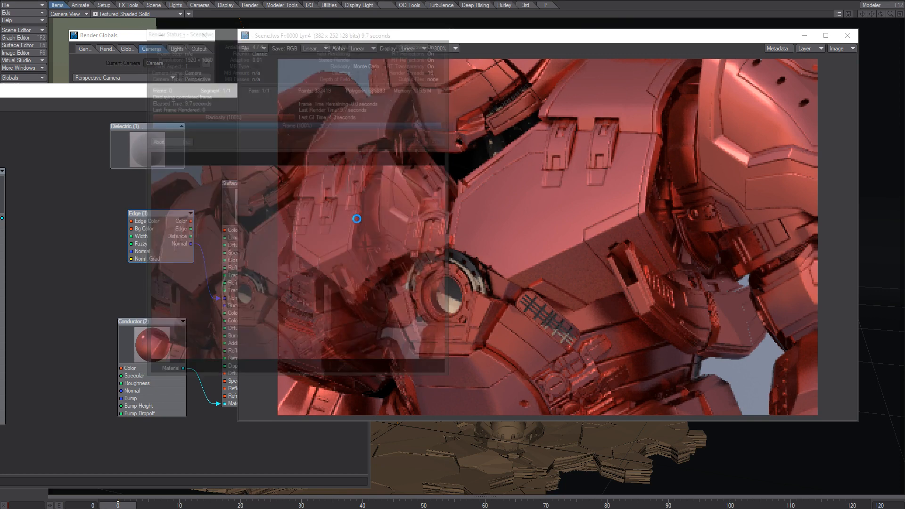
# Step: Compare the render using the Edge normals with the previous render along the chest armor's edges and panel lines
pyautogui.moveTo(218, 298); pyautogui.dragTo(245, 302)
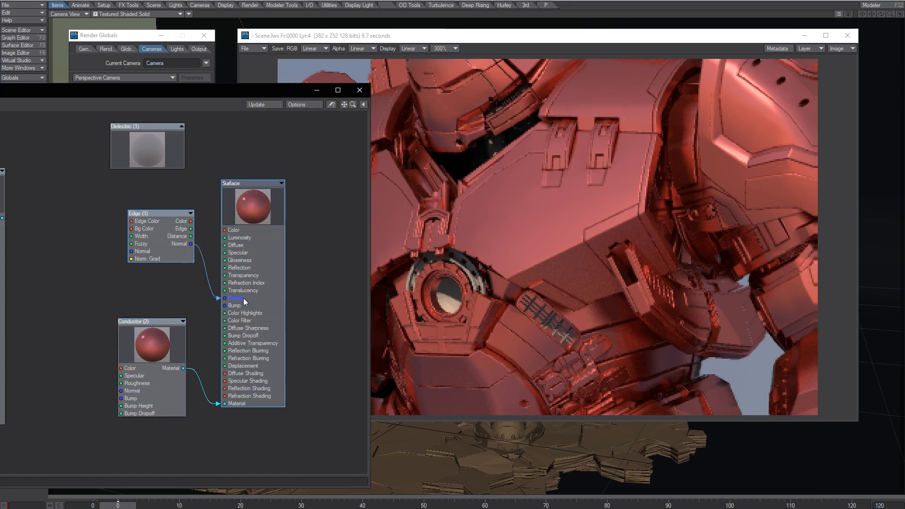
pyautogui.click(512, 244)
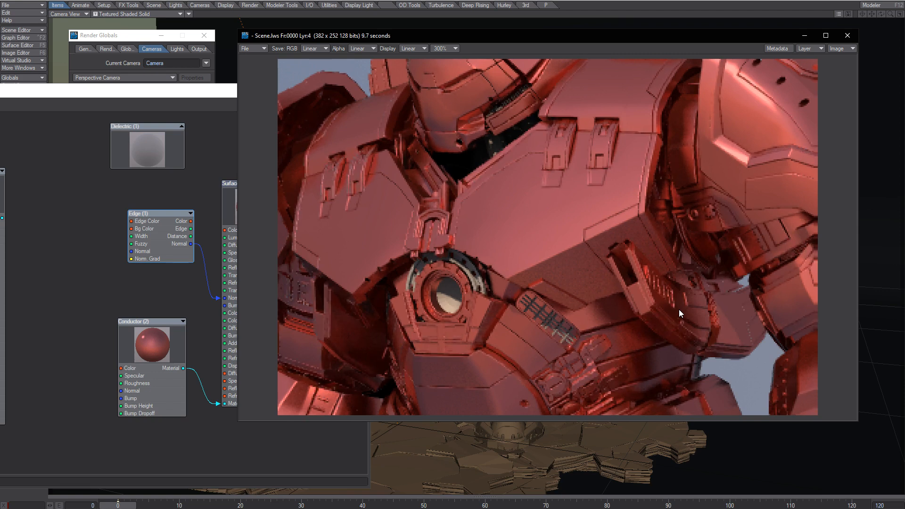
pyautogui.press('Up')
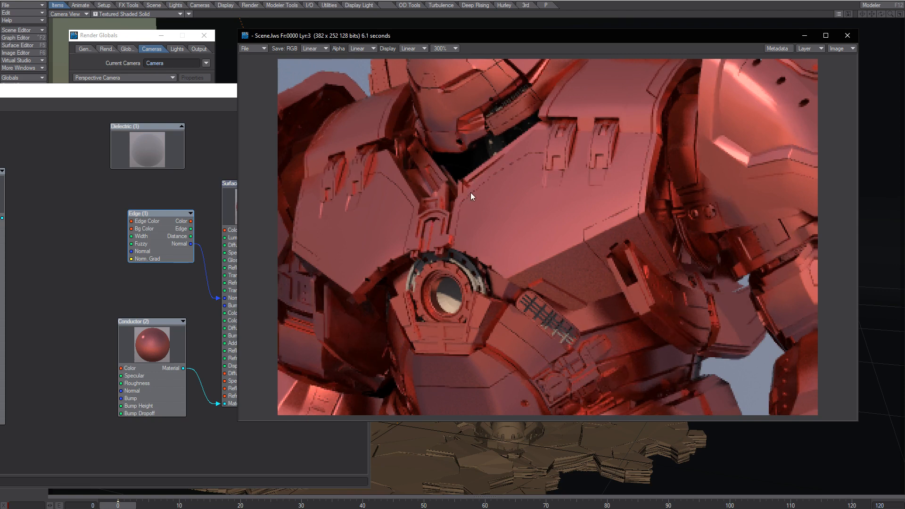
pyautogui.moveTo(470, 192); pyautogui.dragTo(525, 174)
pyautogui.moveTo(587, 225); pyautogui.dragTo(640, 187)
pyautogui.moveTo(319, 260); pyautogui.dragTo(324, 257)
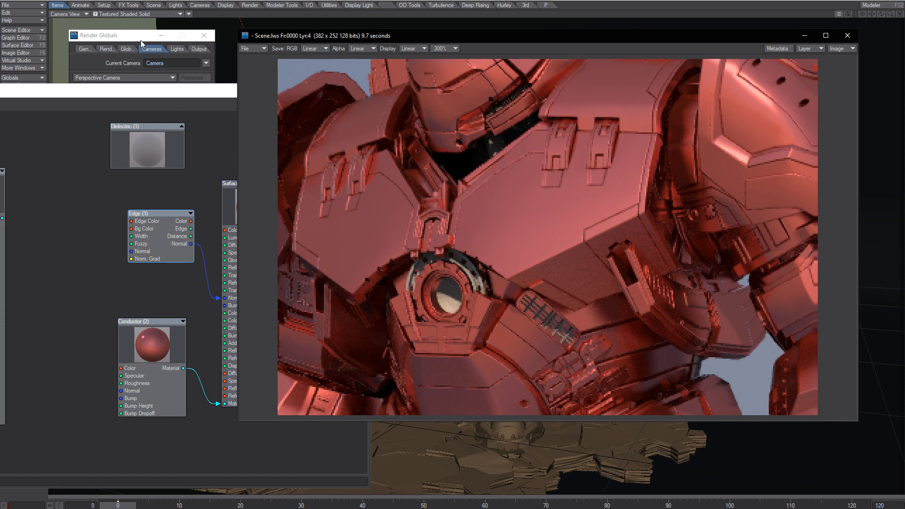
# Step: Set the camera's minimum and maximum samples to 8
pyautogui.click(126, 41)
pyautogui.click(157, 199)
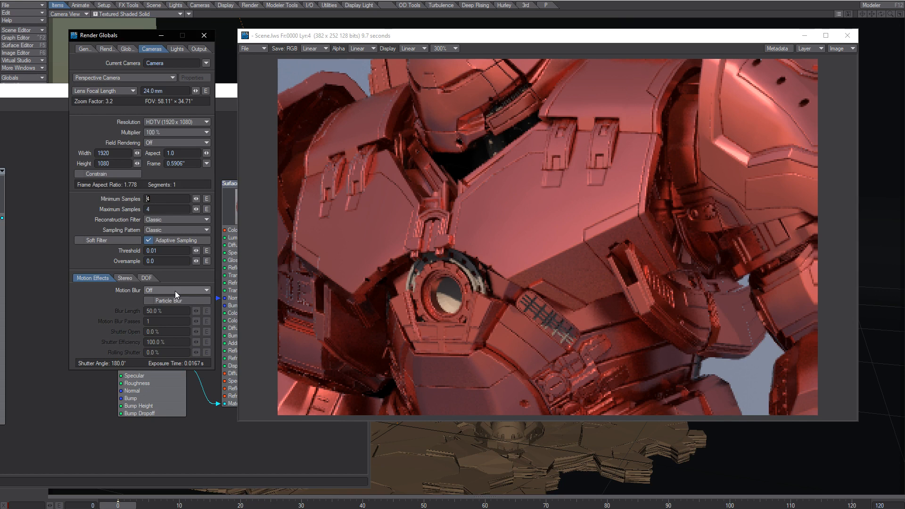
pyautogui.write('8')
pyautogui.press('Tab')
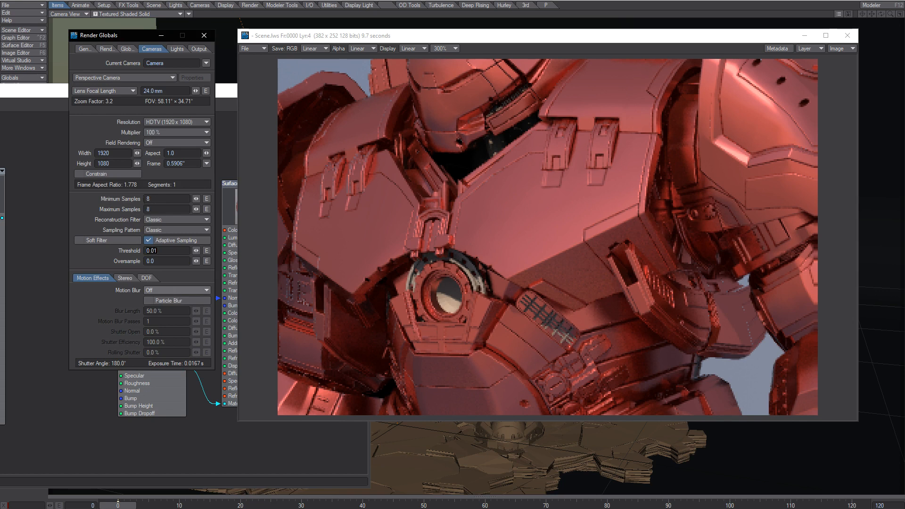
# Step: Disconnect the Edge node from the Surface node's Normal input, render the frame and inspect the chest's panel lines
pyautogui.click(62, 257)
pyautogui.moveTo(218, 299); pyautogui.dragTo(205, 309)
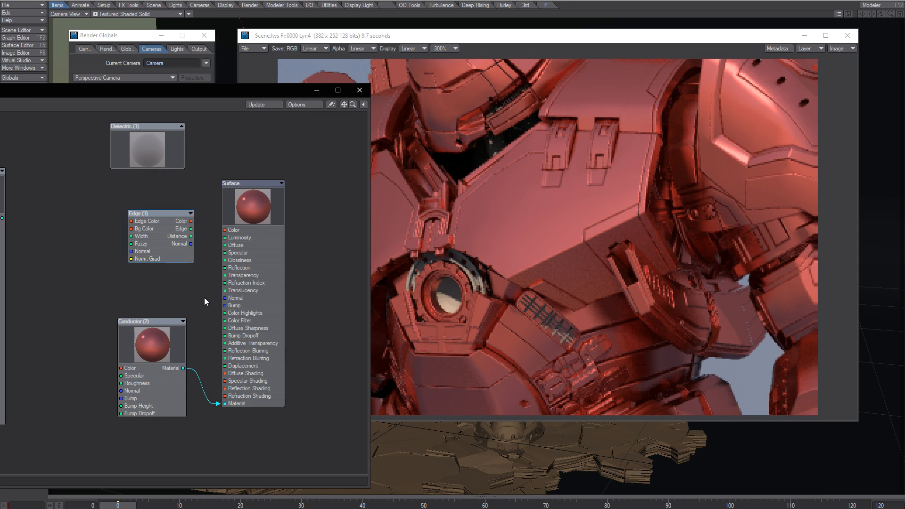
pyautogui.press('F9')
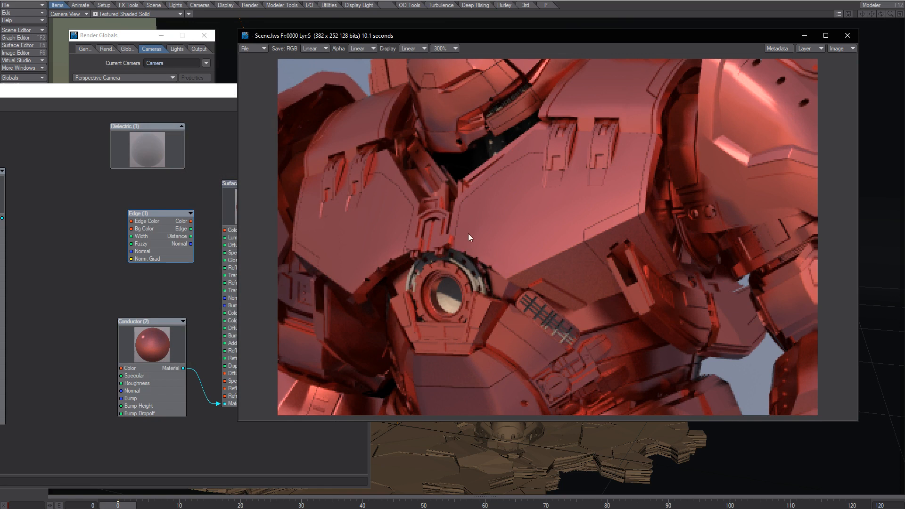
pyautogui.moveTo(494, 178); pyautogui.dragTo(466, 198)
# Step: Set the camera's resolution multiplier to 200% and its minimum and maximum samples to 5
pyautogui.click(136, 40)
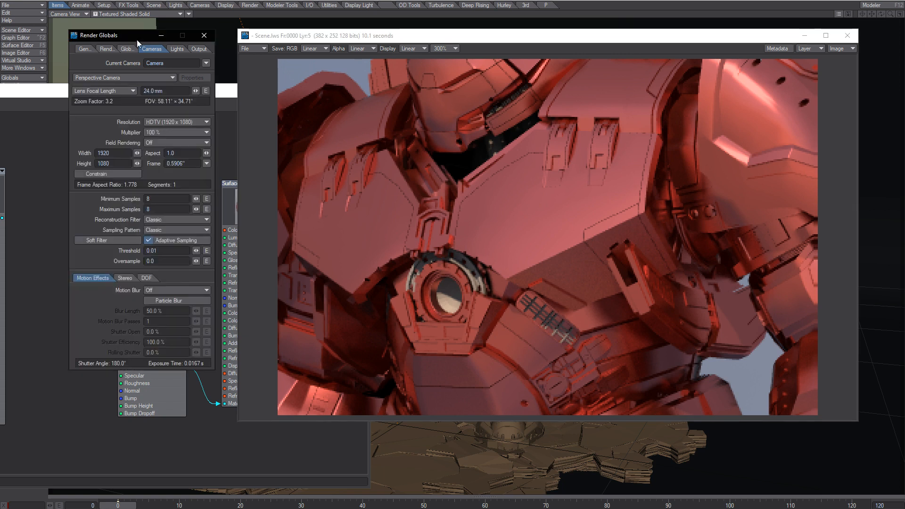
pyautogui.click(156, 134)
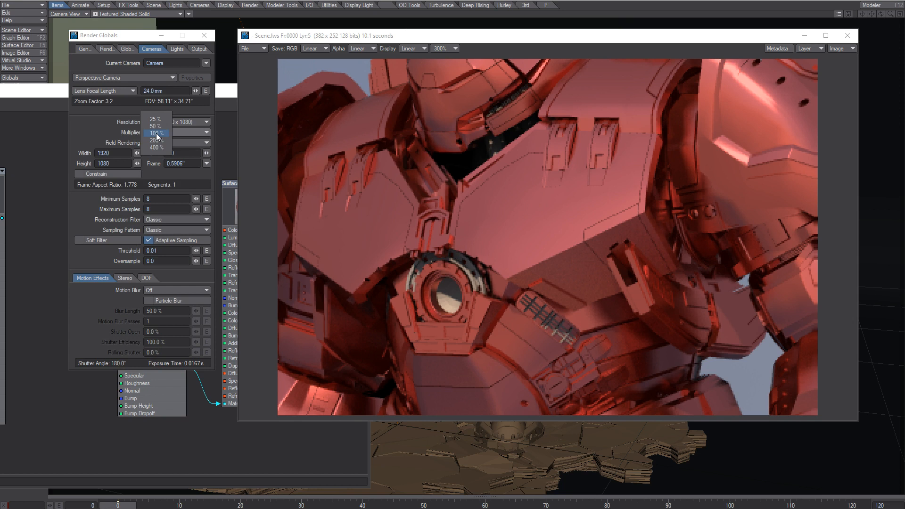
pyautogui.click(154, 141)
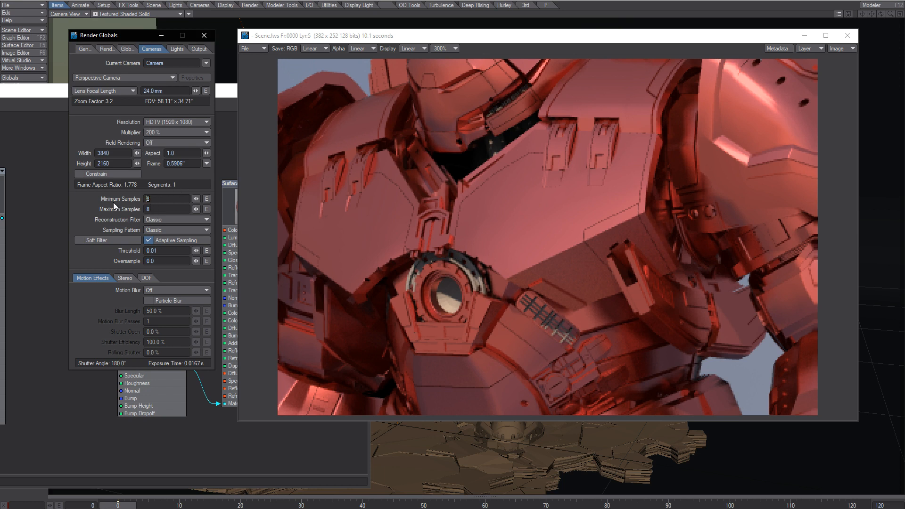
pyautogui.write('5')
pyautogui.press('Tab')
pyautogui.write('5')
pyautogui.press('Tab')
pyautogui.click(83, 209)
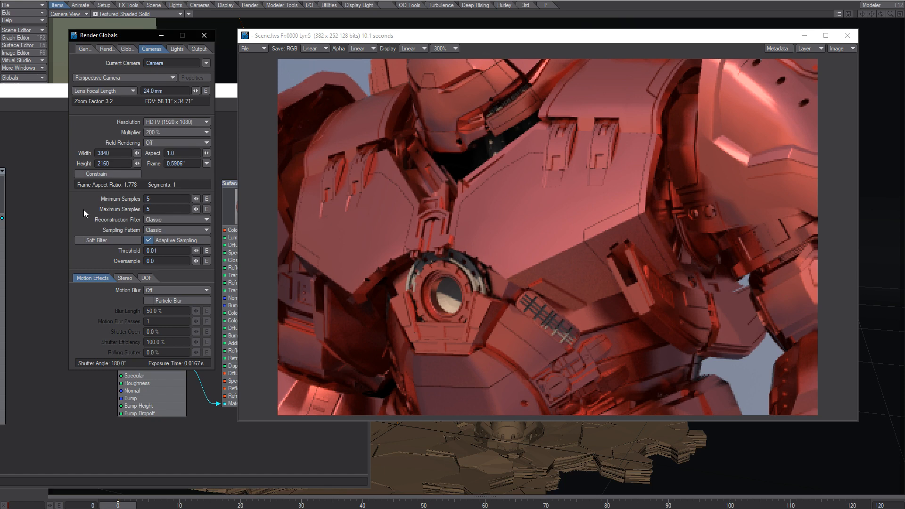
# Step: Render the frame at 200% resolution without the Edge normals and inspect the chest armor's panel lines up close
pyautogui.press('F9')
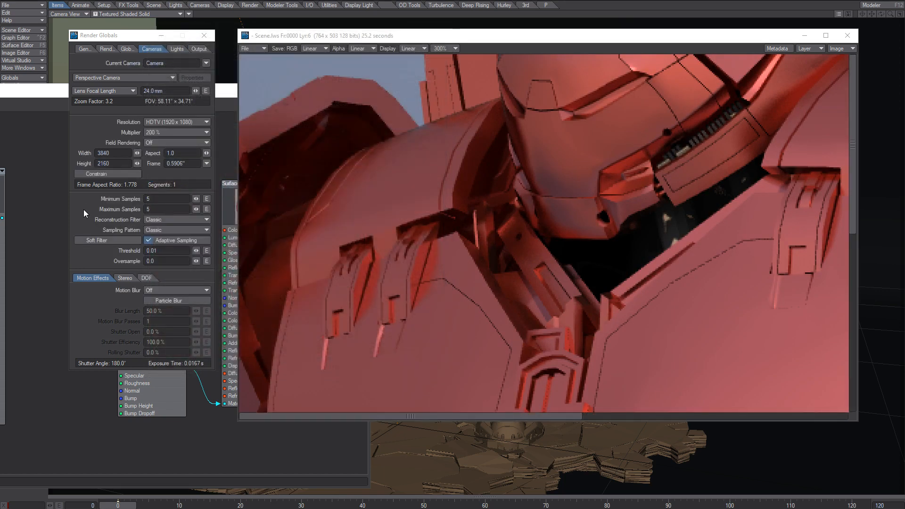
pyautogui.moveTo(853, 218); pyautogui.dragTo(847, 237)
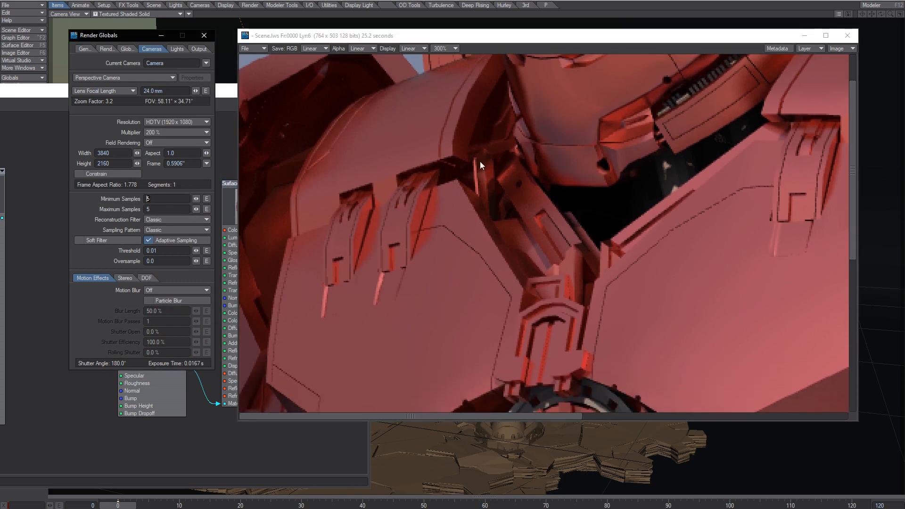
pyautogui.click(677, 226)
pyautogui.moveTo(677, 226); pyautogui.dragTo(656, 261)
pyautogui.moveTo(674, 271); pyautogui.dragTo(454, 257, button='middle')
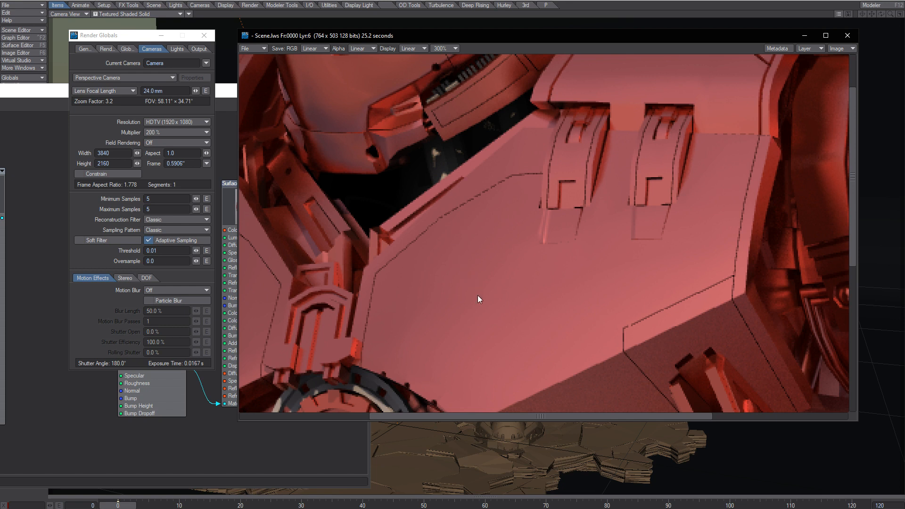
pyautogui.moveTo(494, 348); pyautogui.dragTo(492, 260, button='middle')
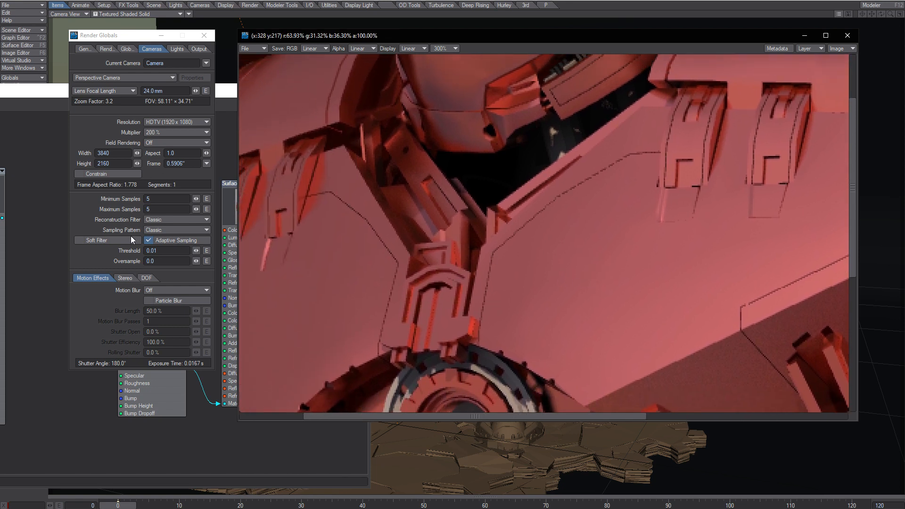
# Step: Connect the Edge node's Normal output to the Surface node's Normal input and render the frame
pyautogui.click(44, 292)
pyautogui.moveTo(191, 244); pyautogui.dragTo(252, 295)
pyautogui.click(530, 273)
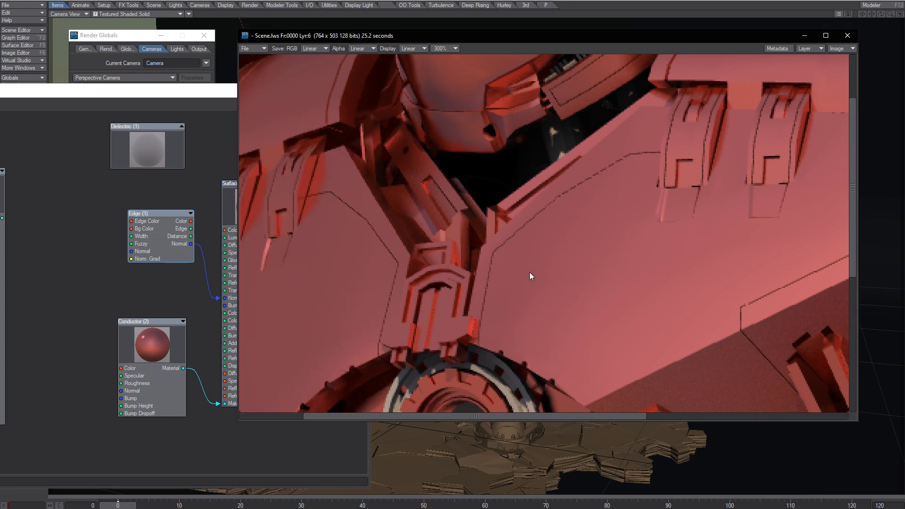
pyautogui.press('F9')
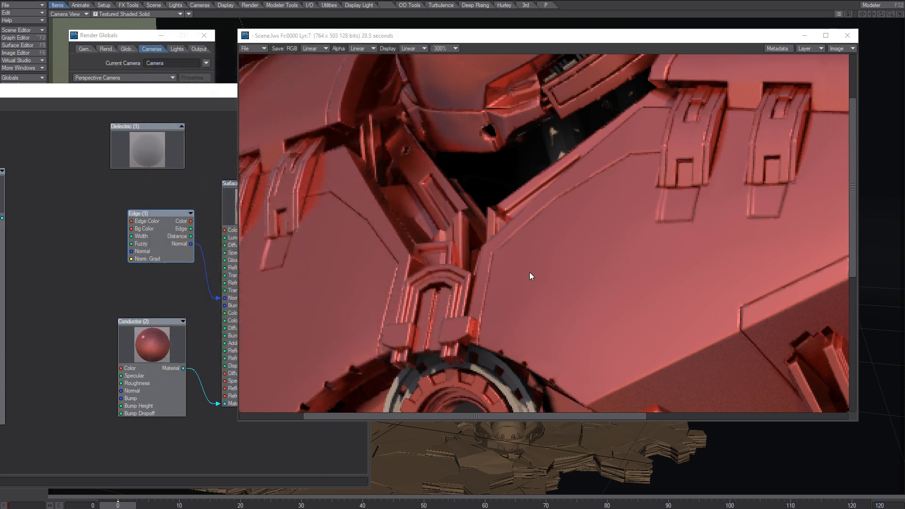
# Step: View the new render at 100% and compare it repeatedly with the previous render made without the Edge normals
pyautogui.click(435, 48)
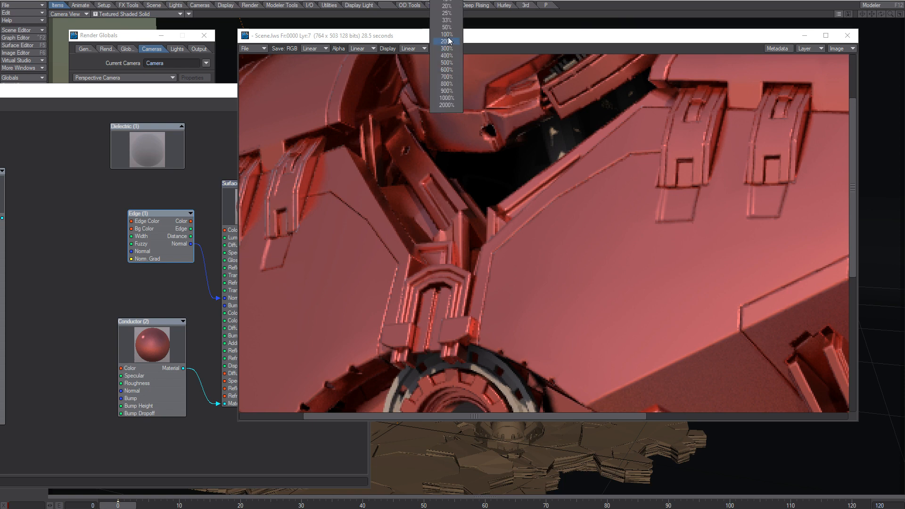
pyautogui.click(439, 41)
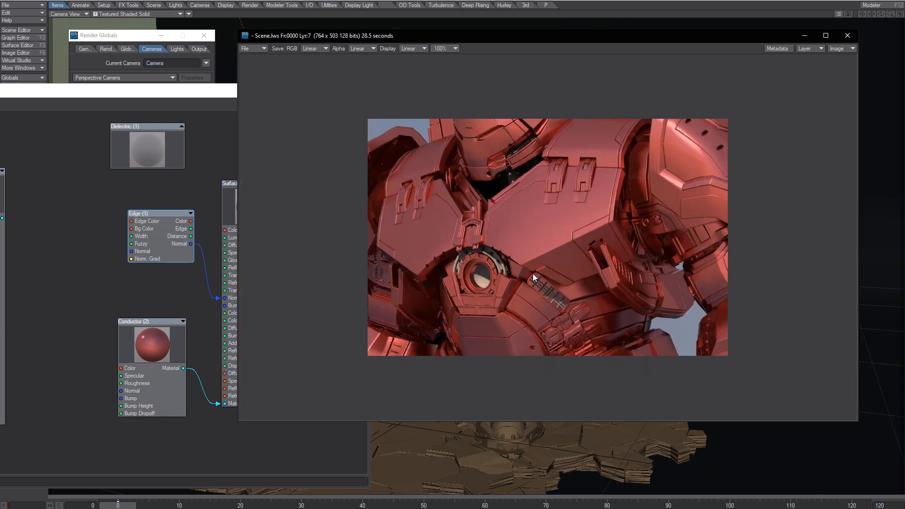
pyautogui.press('Down')
pyautogui.press('Up')
pyautogui.press('Down')
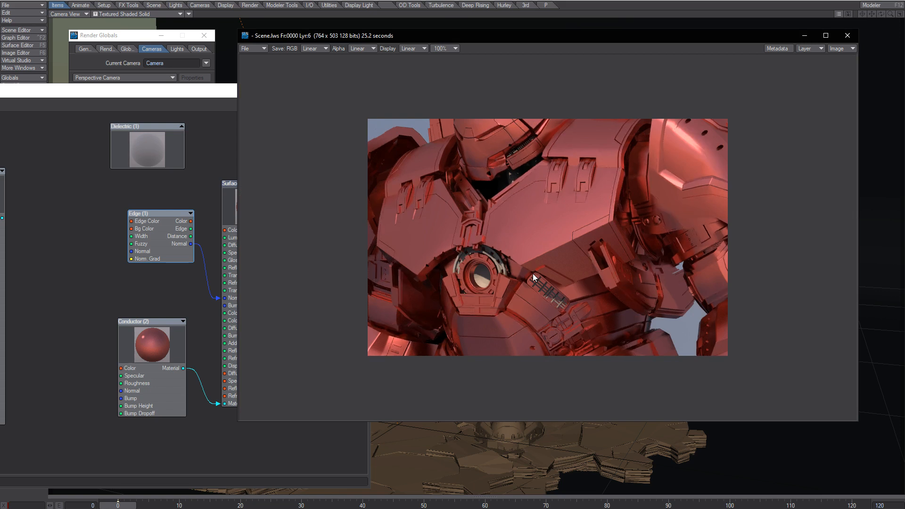
pyautogui.press('Up')
pyautogui.press('Down')
pyautogui.press('Up')
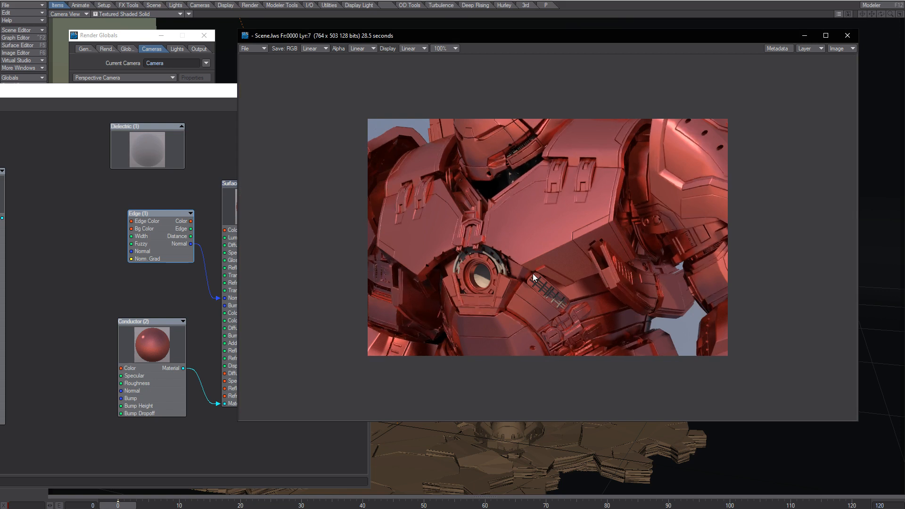
pyautogui.press('Down')
pyautogui.press('Up')
pyautogui.press('Down')
pyautogui.press('Up')
# Step: Examine the Edge-normal render at 300% magnification around the helmet, chest panels and round chest piece
pyautogui.click(447, 49)
pyautogui.click(446, 63)
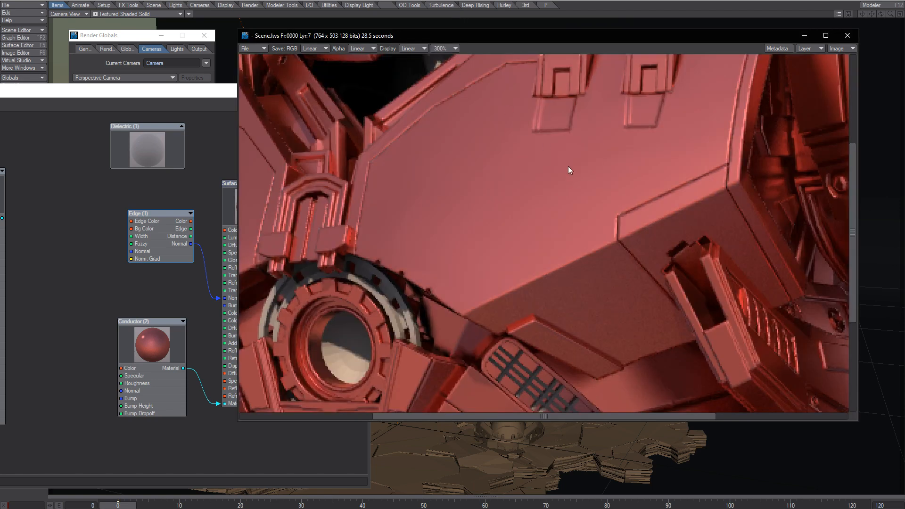
pyautogui.moveTo(852, 175); pyautogui.dragTo(838, 58)
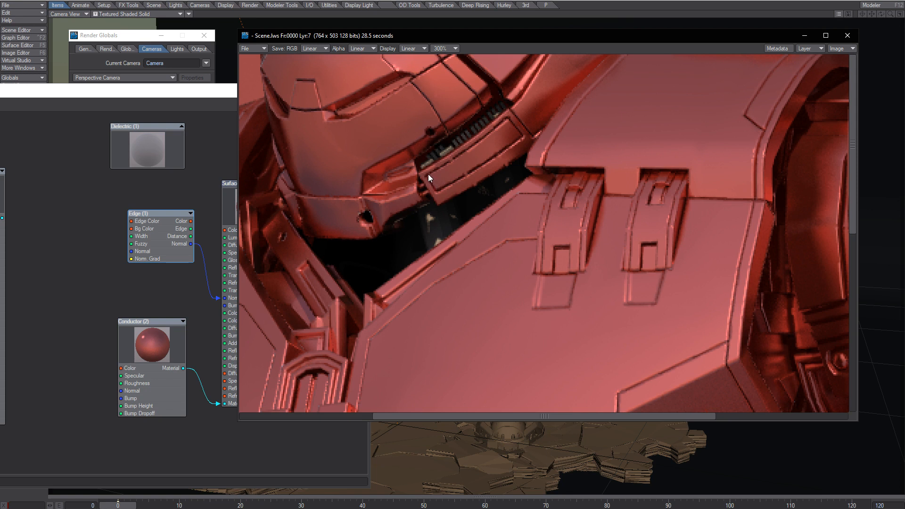
pyautogui.moveTo(428, 175); pyautogui.dragTo(449, 204)
pyautogui.moveTo(853, 234); pyautogui.dragTo(835, 316)
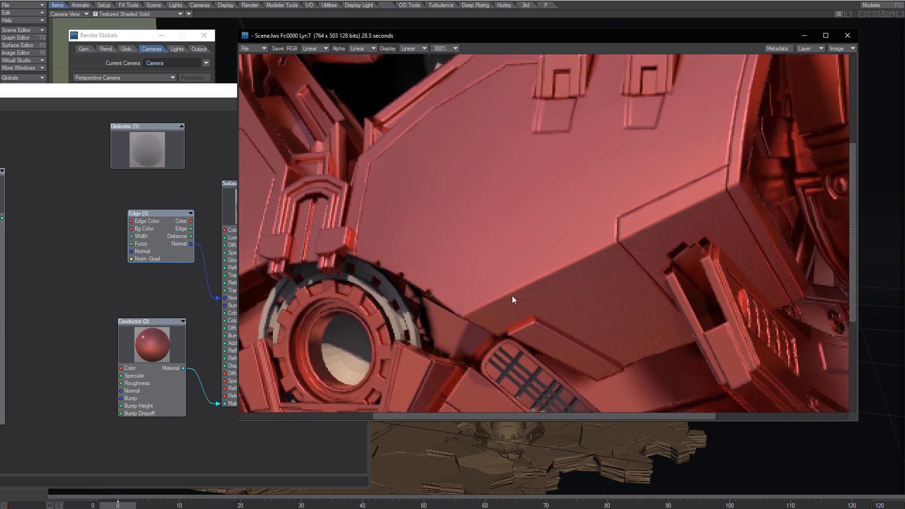
pyautogui.moveTo(443, 417); pyautogui.dragTo(362, 415)
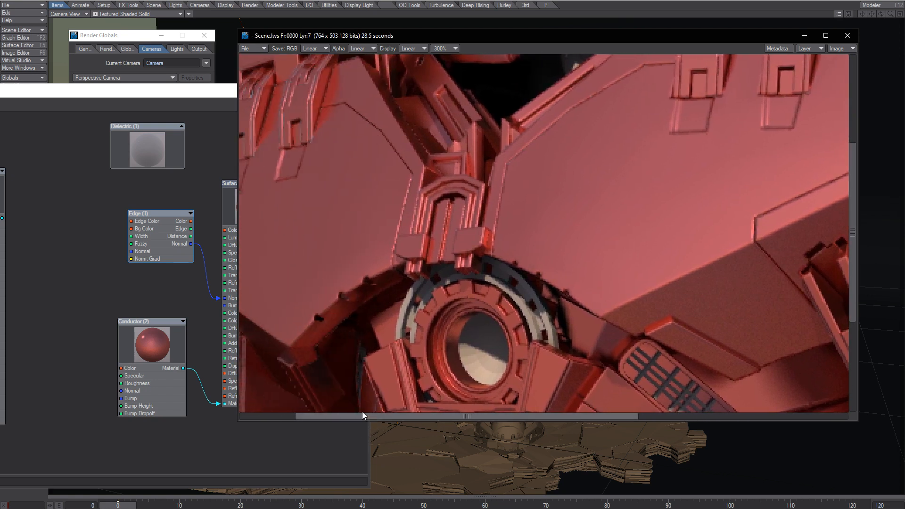
pyautogui.click(197, 94)
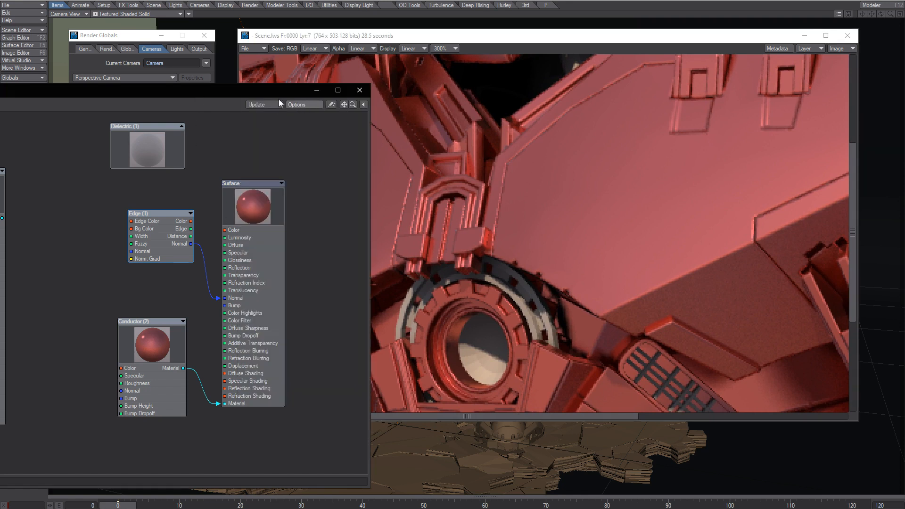
pyautogui.moveTo(249, 91)
pyautogui.mouseDown()
pyautogui.moveTo(306, 78)
pyautogui.moveTo(245, 89)
pyautogui.mouseUp()
pyautogui.click(457, 225)
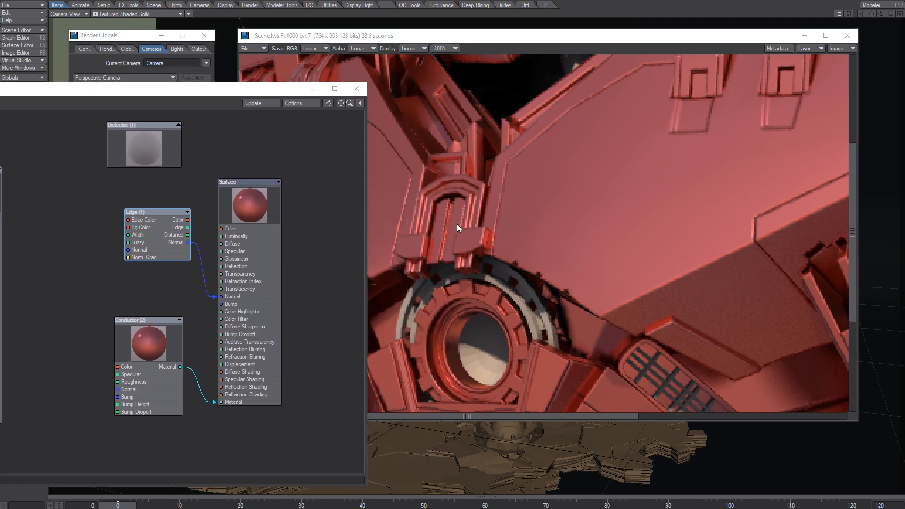
pyautogui.moveTo(407, 417); pyautogui.dragTo(337, 420)
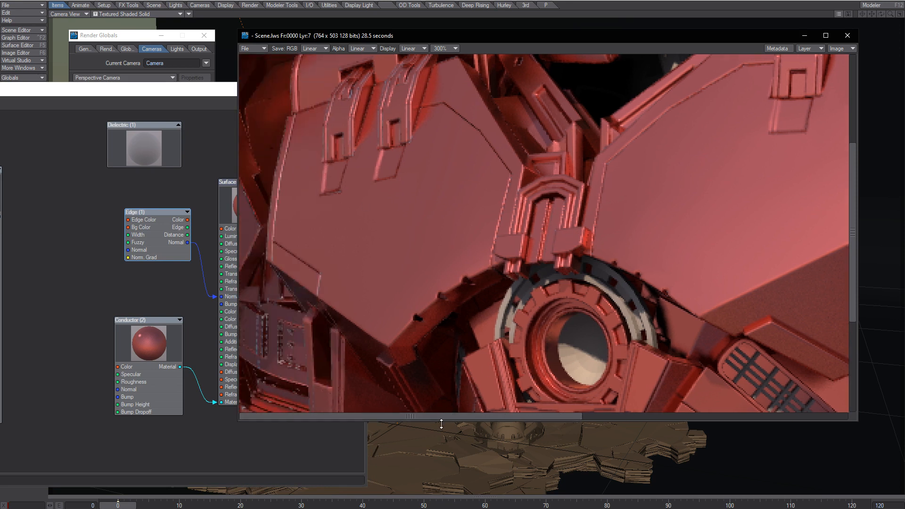
pyautogui.moveTo(459, 416); pyautogui.dragTo(524, 417)
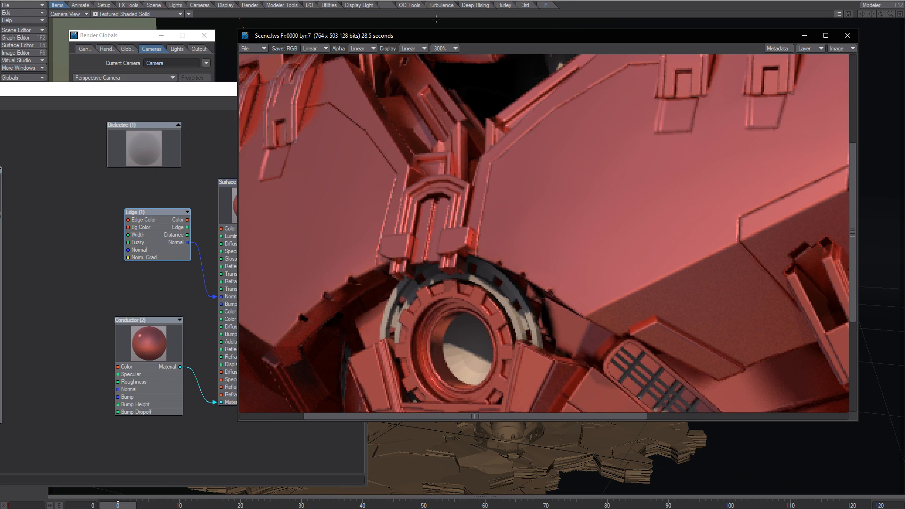
# Step: Arrange the render window beside a smaller node editor without overlap and show the render at 100% magnification
pyautogui.moveTo(410, 37); pyautogui.dragTo(456, 31)
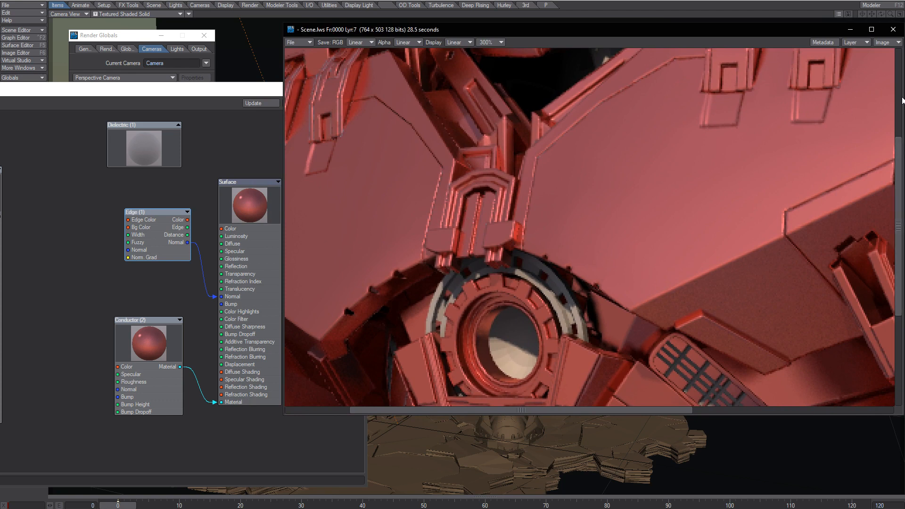
pyautogui.scroll(5, 899, 89)
pyautogui.scroll(-3, 881, 131)
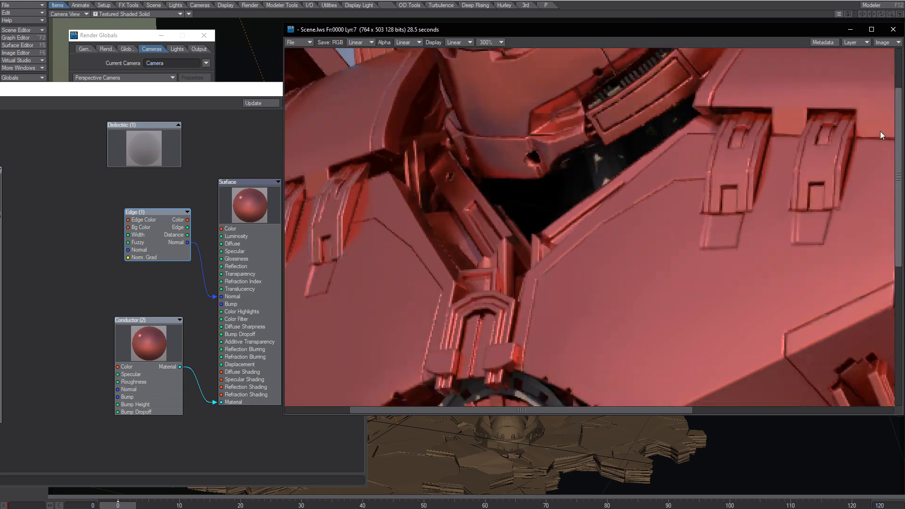
pyautogui.scroll(-3, 875, 152)
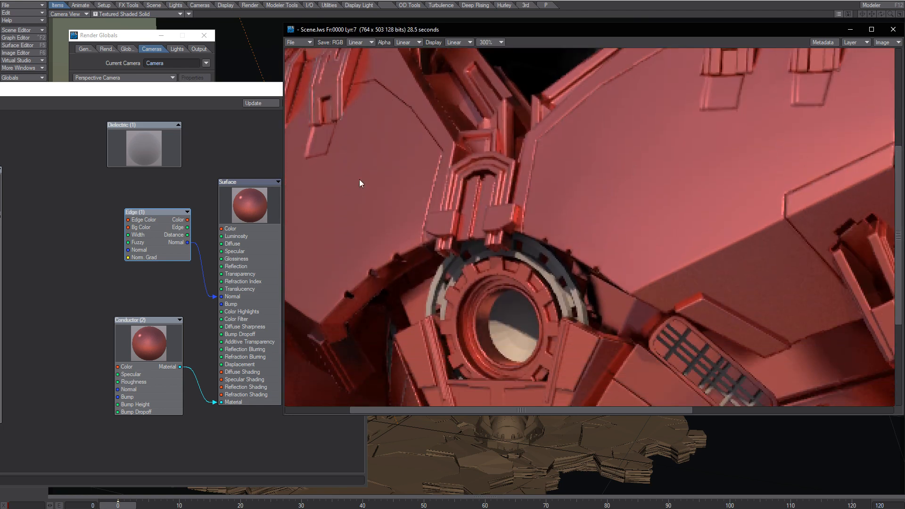
pyautogui.click(247, 155)
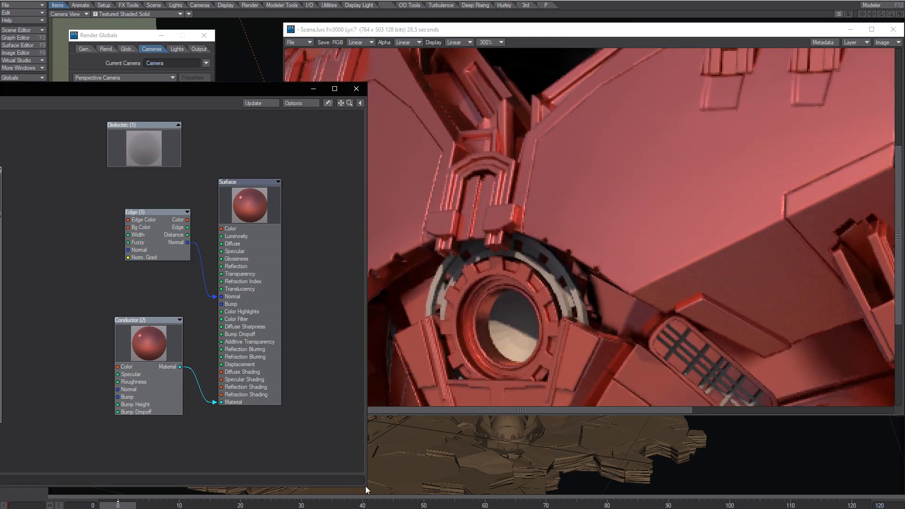
pyautogui.moveTo(366, 487); pyautogui.dragTo(276, 427)
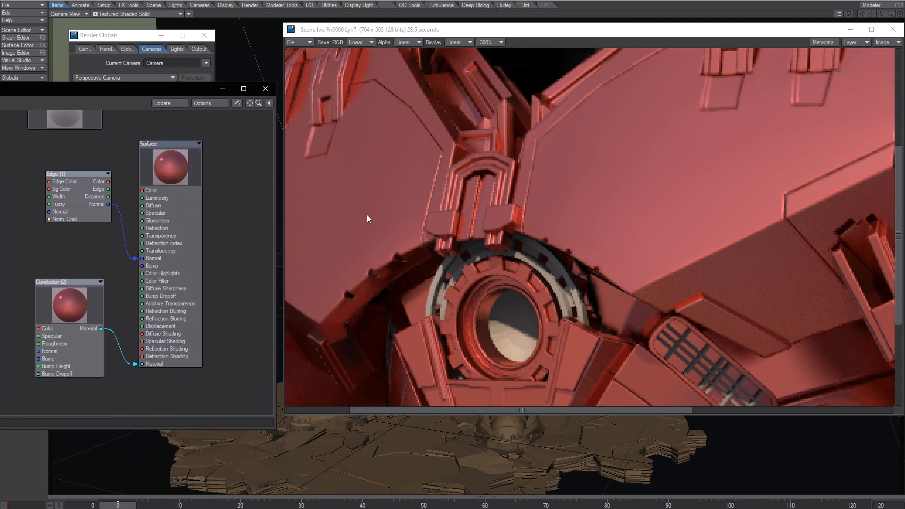
pyautogui.click(493, 42)
pyautogui.click(492, 33)
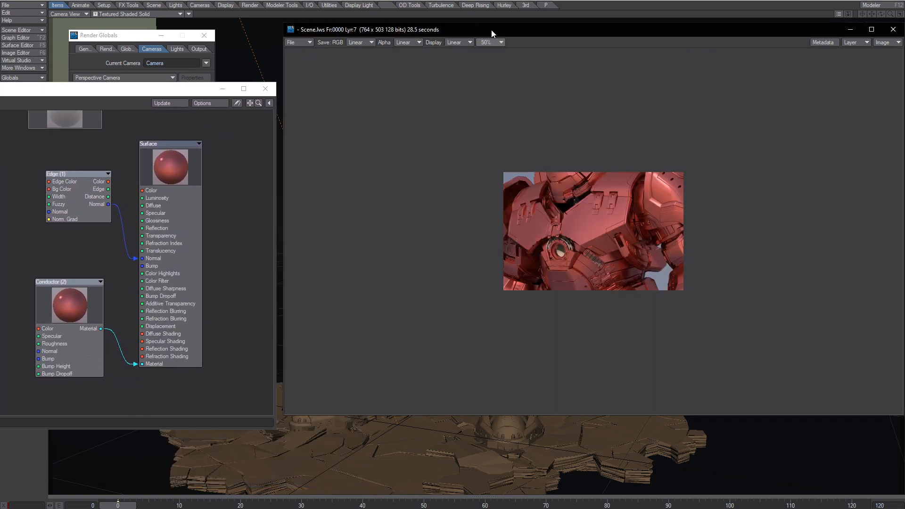
pyautogui.click(498, 42)
pyautogui.click(487, 45)
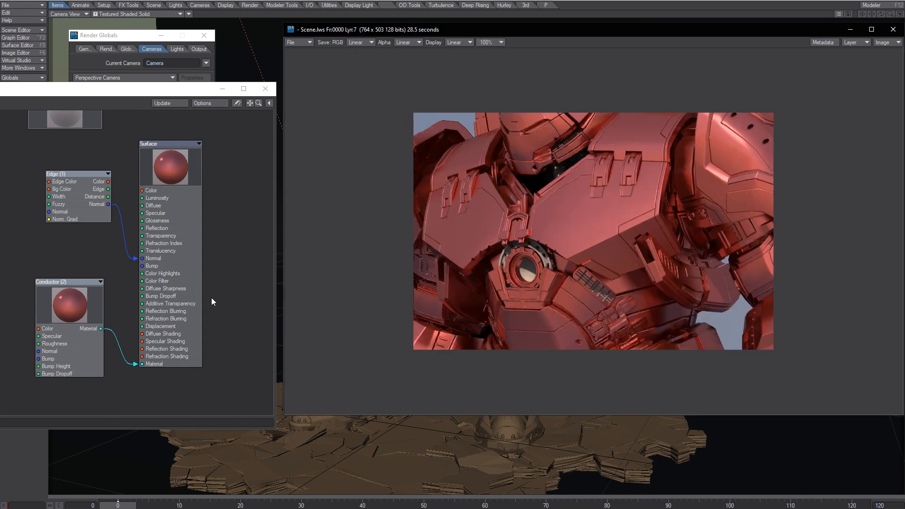
# Step: Compare the last two renders while temporarily disconnecting the Edge node from the Surface node's Normal input
pyautogui.moveTo(131, 261); pyautogui.dragTo(130, 268)
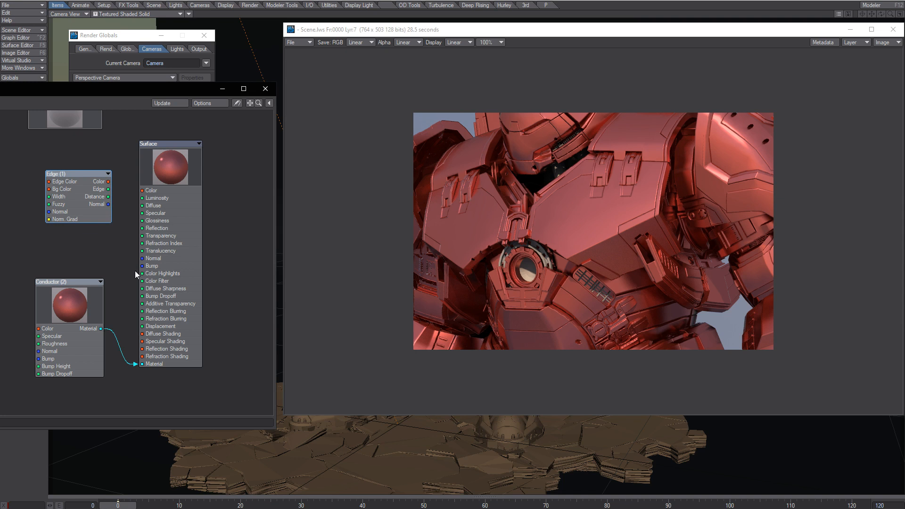
pyautogui.click(420, 270)
pyautogui.press('Left')
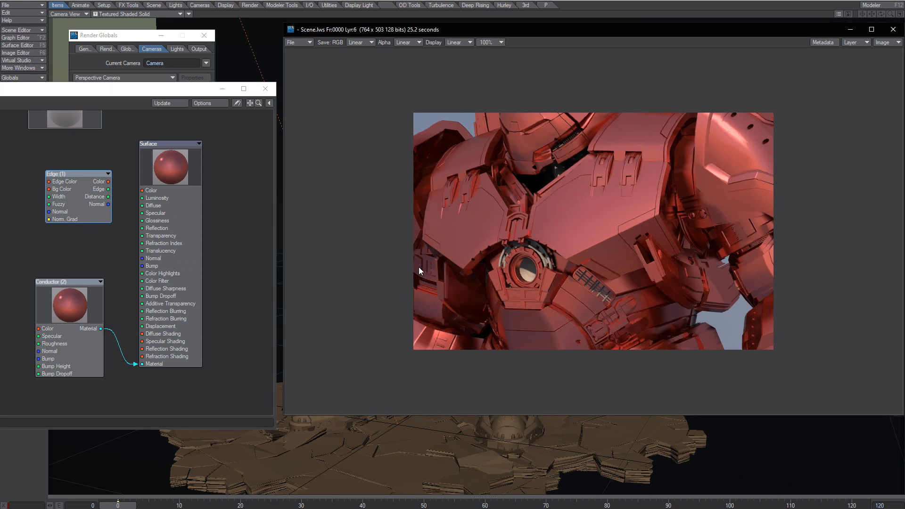
pyautogui.press('Right')
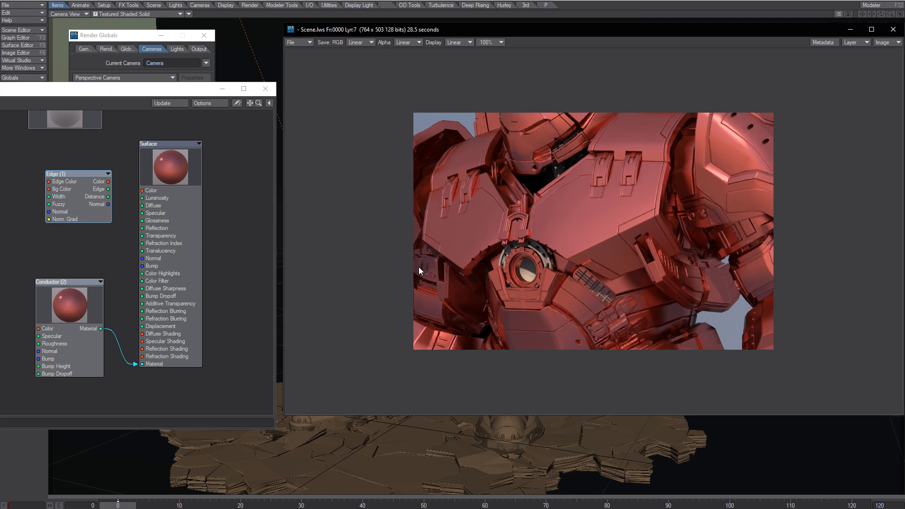
pyautogui.press('Left')
pyautogui.press('Right')
pyautogui.press('Left')
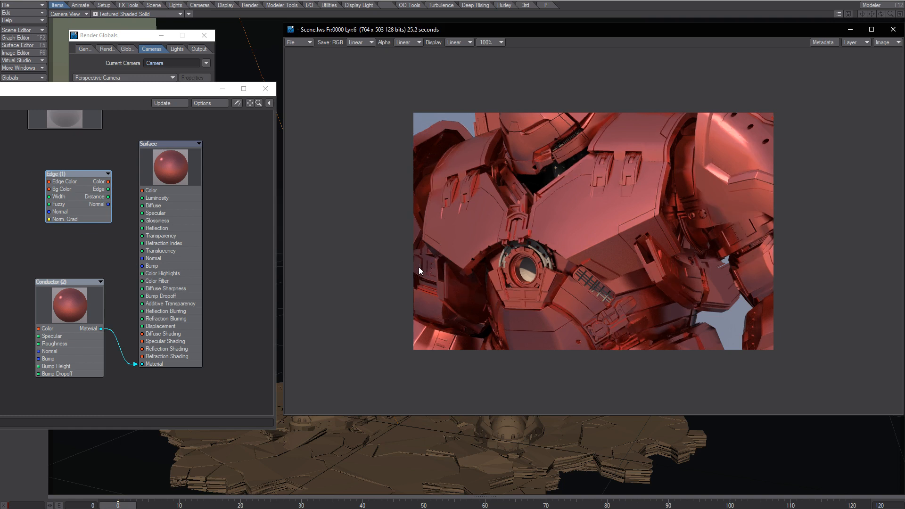
pyautogui.press('Right')
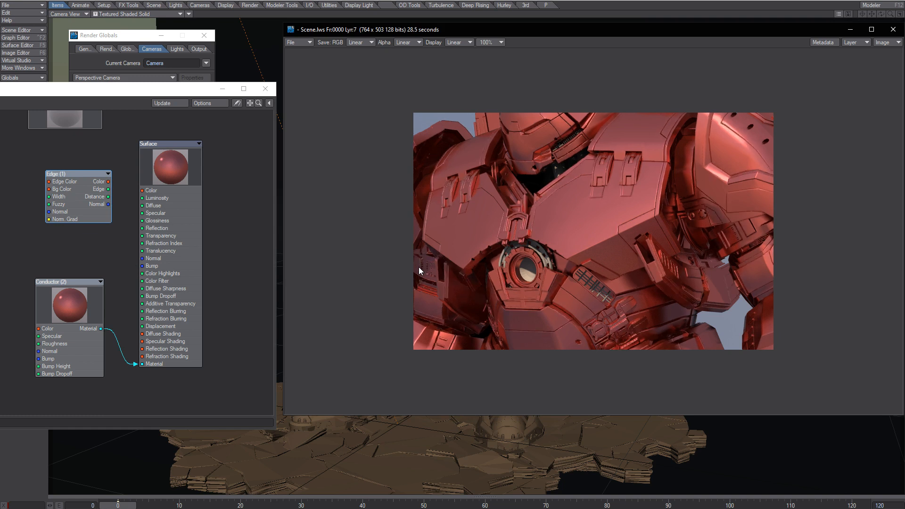
pyautogui.moveTo(108, 205); pyautogui.dragTo(152, 258)
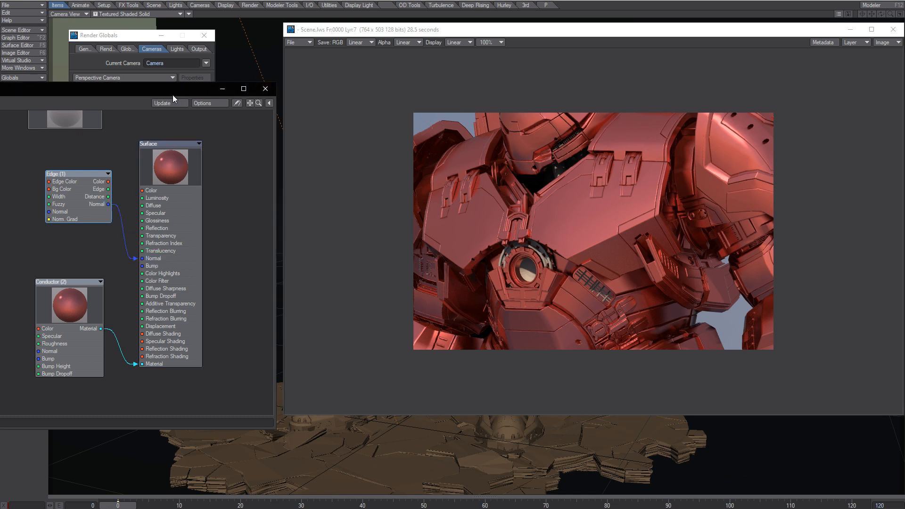
# Step: Close the node editor and set the camera's resolution multiplier to 100%
pyautogui.moveTo(168, 93); pyautogui.dragTo(233, 91)
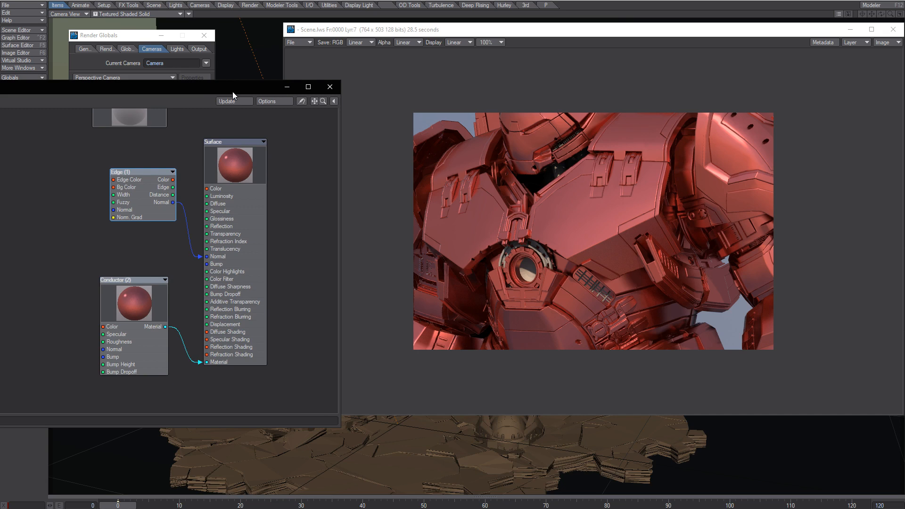
pyautogui.click(330, 87)
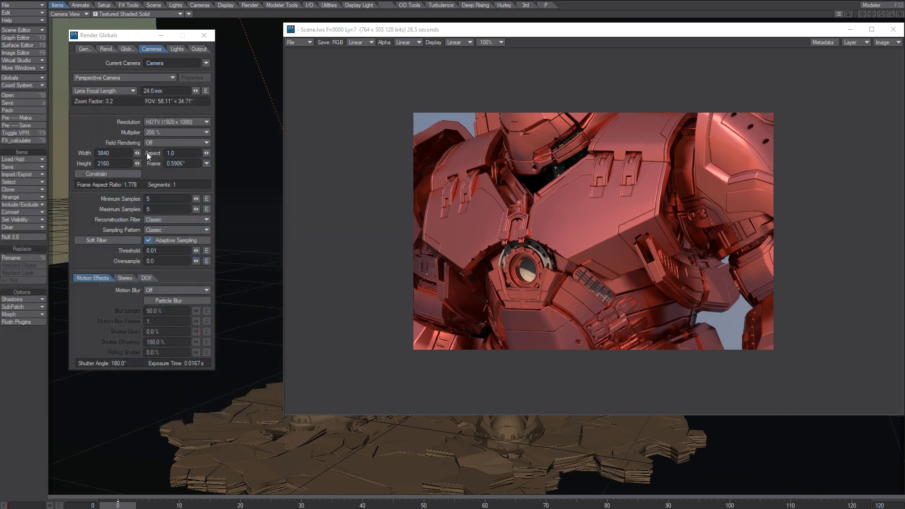
pyautogui.click(161, 132)
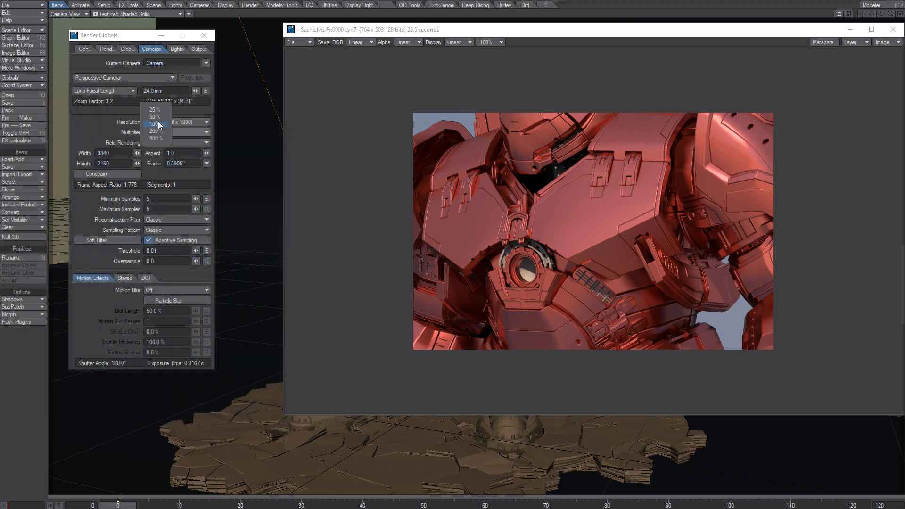
pyautogui.click(149, 126)
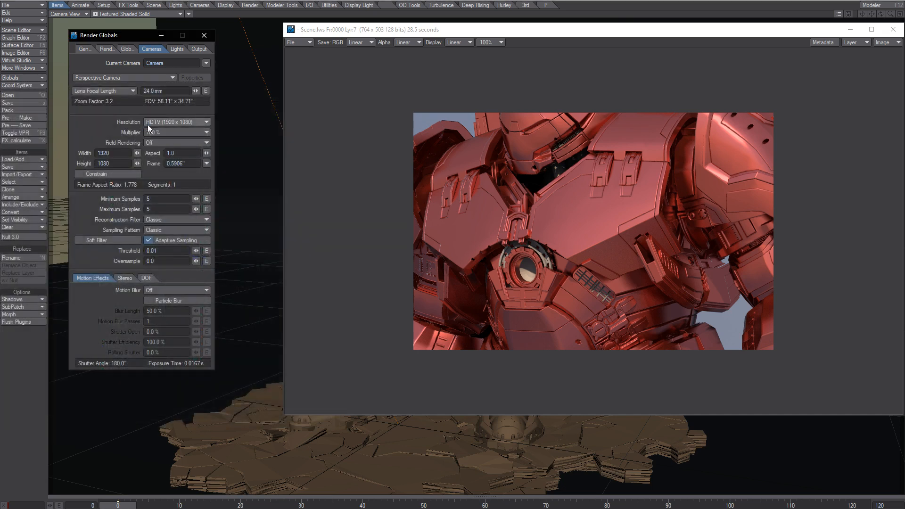
# Step: Set the camera's minimum and maximum samples to 4 and render the current frame
pyautogui.click(153, 198)
pyautogui.write('4')
pyautogui.press('Tab')
pyautogui.write('4')
pyautogui.press('Tab')
pyautogui.press('F9')
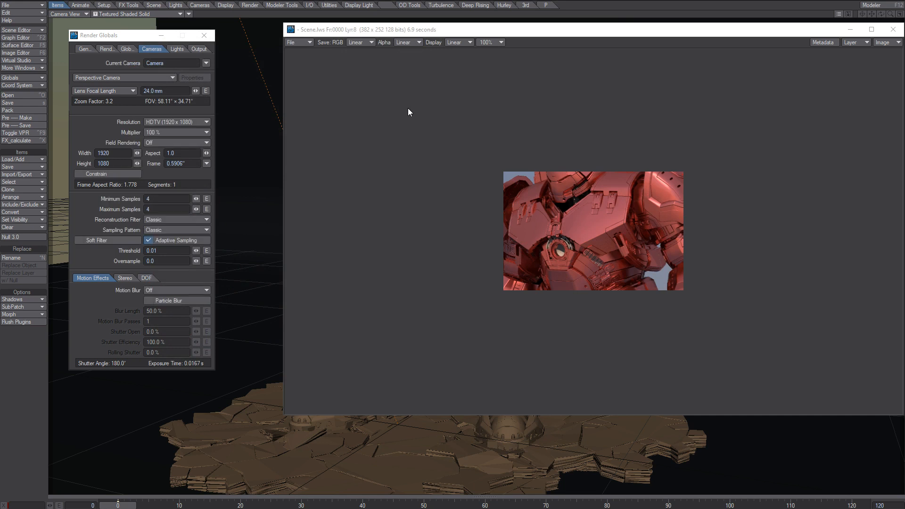
# Step: Examine the new render at 300% and 100% magnification, checking the panel lines on the lower torso
pyautogui.click(494, 43)
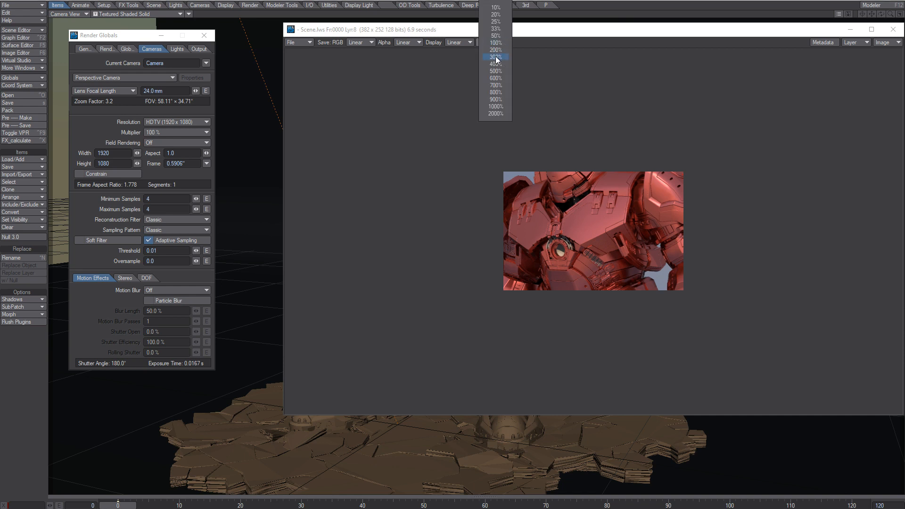
pyautogui.click(491, 53)
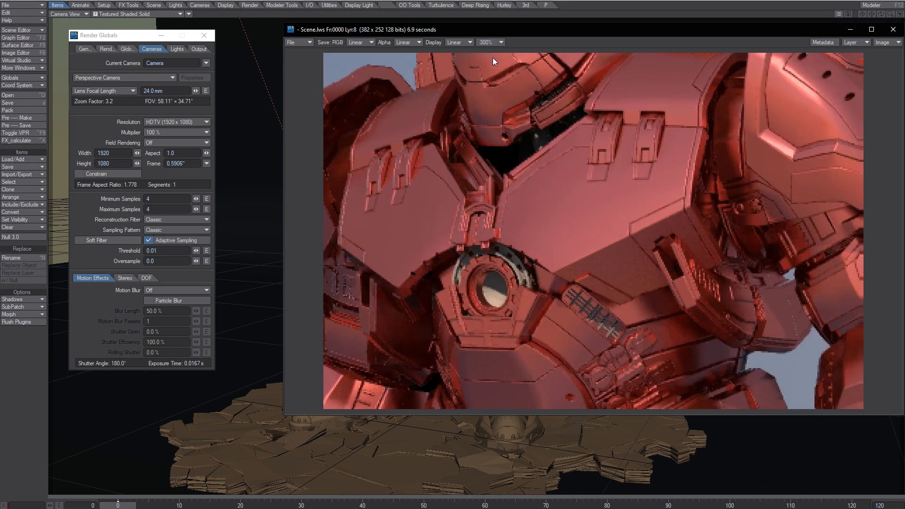
pyautogui.click(493, 44)
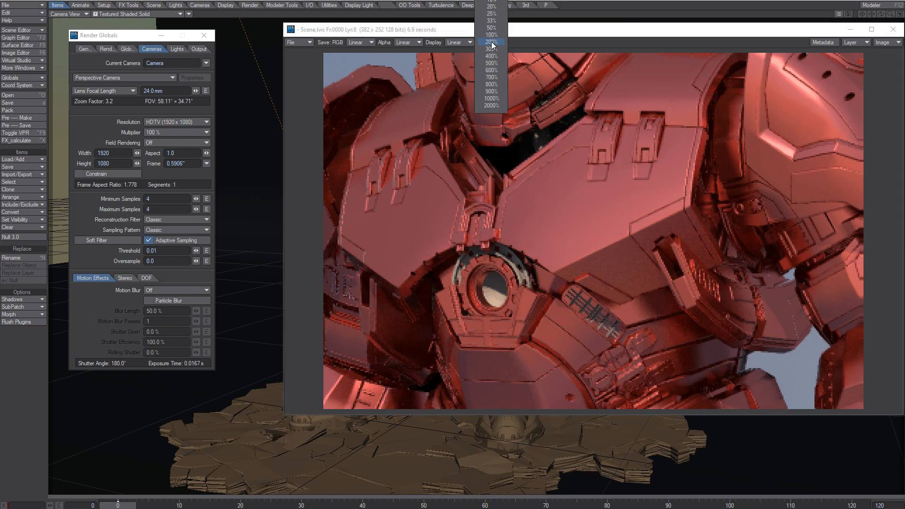
pyautogui.click(492, 37)
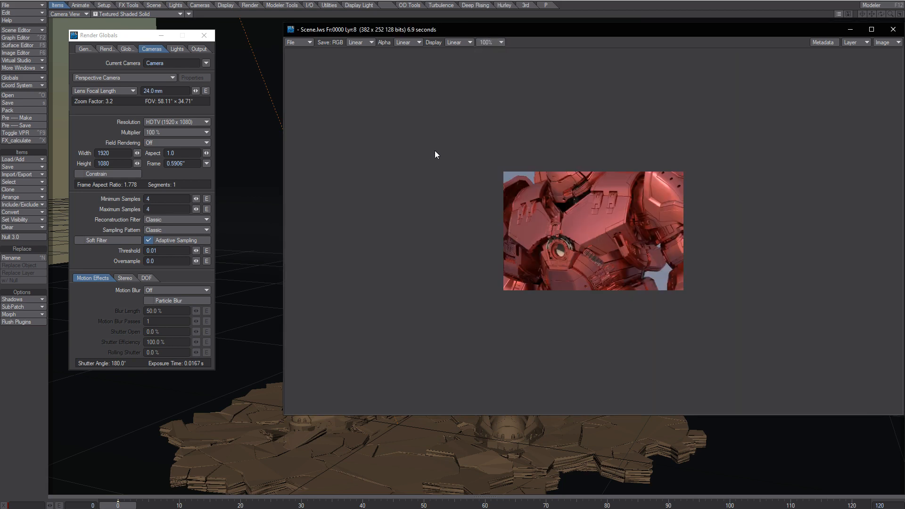
pyautogui.click(493, 43)
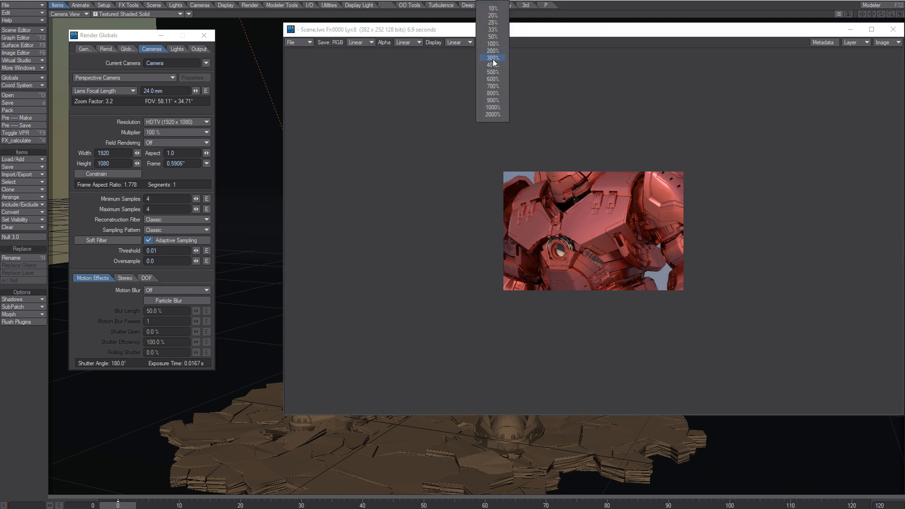
pyautogui.click(489, 66)
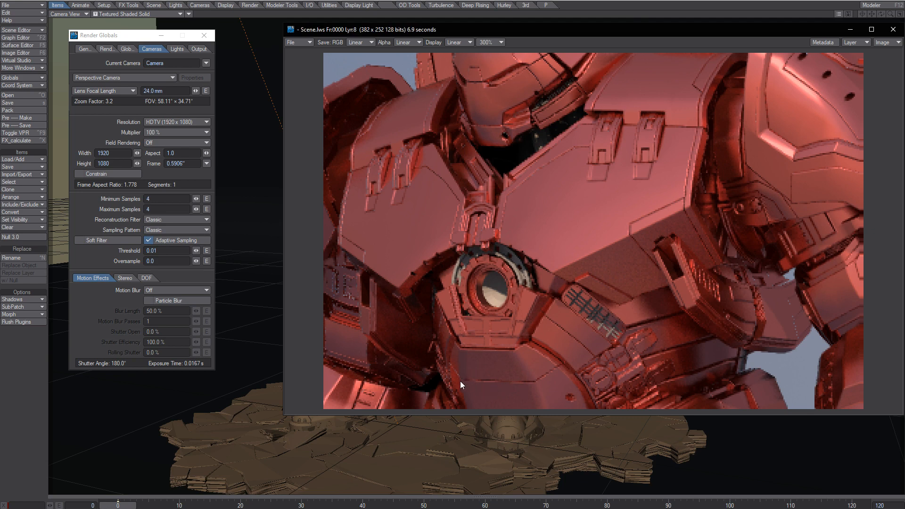
pyautogui.moveTo(460, 385); pyautogui.dragTo(529, 382)
pyautogui.moveTo(519, 384); pyautogui.dragTo(524, 384)
pyautogui.moveTo(462, 378)
pyautogui.mouseDown()
pyautogui.moveTo(536, 378)
pyautogui.moveTo(468, 379)
pyautogui.mouseUp()
pyautogui.moveTo(466, 380); pyautogui.dragTo(529, 378)
pyautogui.moveTo(509, 370); pyautogui.dragTo(513, 330)
# Step: Examine the larger previous render at 300% magnification, from the helmet down to the round chest piece and abdomen
pyautogui.moveTo(486, 57); pyautogui.dragTo(491, 127)
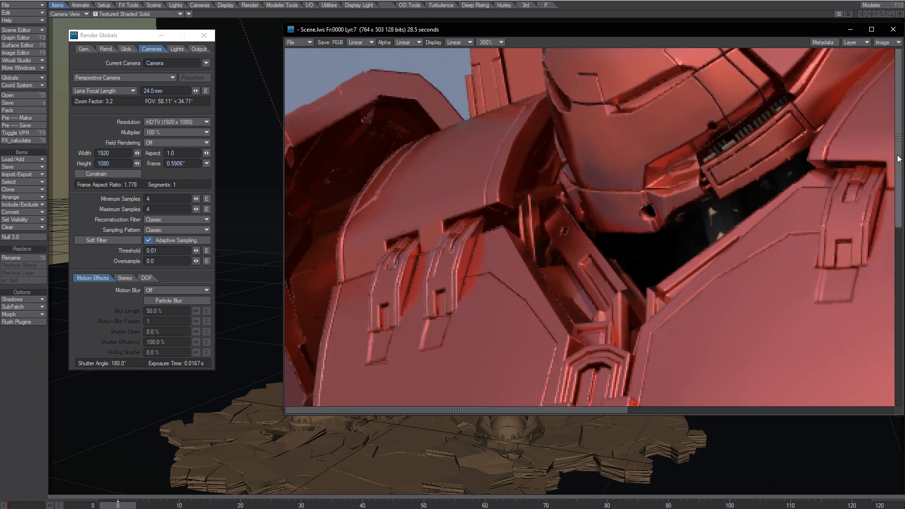
pyautogui.moveTo(898, 146); pyautogui.dragTo(887, 383)
pyautogui.click(593, 355)
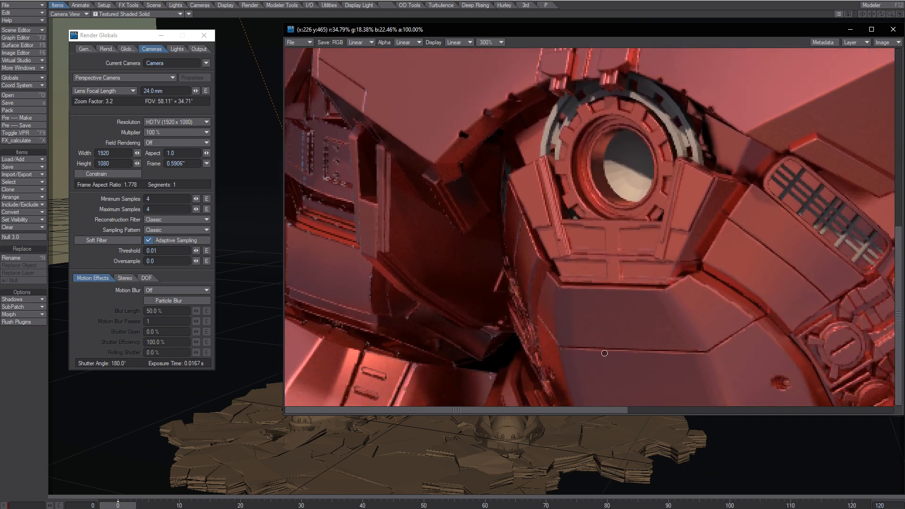
pyautogui.moveTo(571, 351)
pyautogui.mouseDown()
pyautogui.moveTo(592, 346)
pyautogui.moveTo(584, 360)
pyautogui.mouseUp()
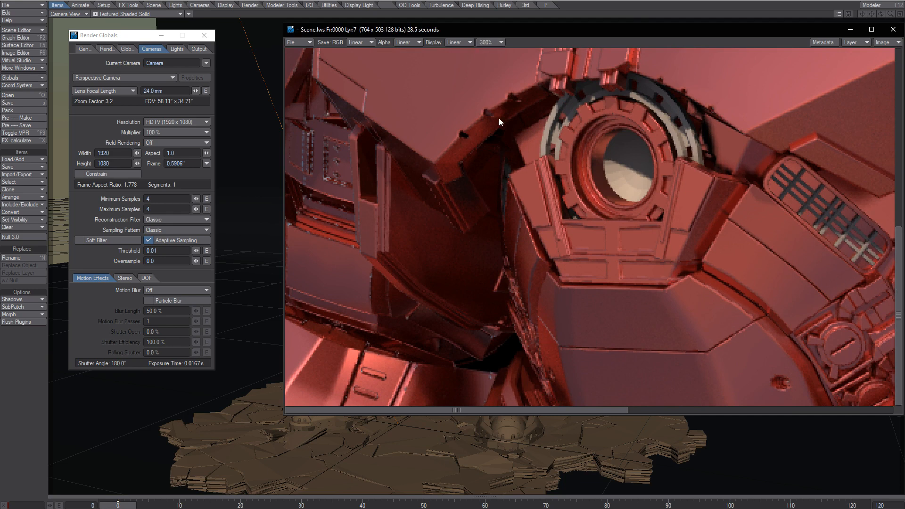
# Step: Compare the larger previous render at 100% magnification with the newest render at 100% and 200%
pyautogui.click(490, 42)
pyautogui.click(491, 33)
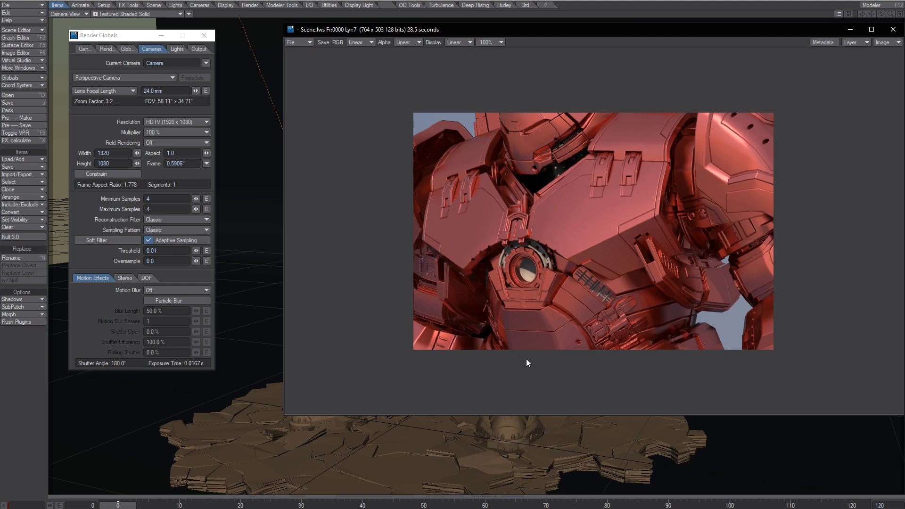
pyautogui.moveTo(514, 332)
pyautogui.mouseDown()
pyautogui.moveTo(555, 332)
pyautogui.moveTo(510, 336)
pyautogui.mouseUp()
pyautogui.click(484, 43)
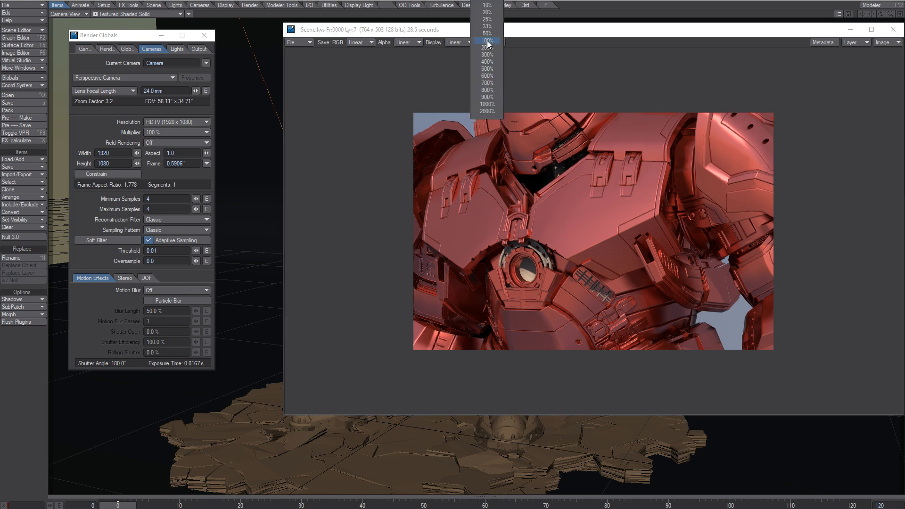
pyautogui.click(382, 101)
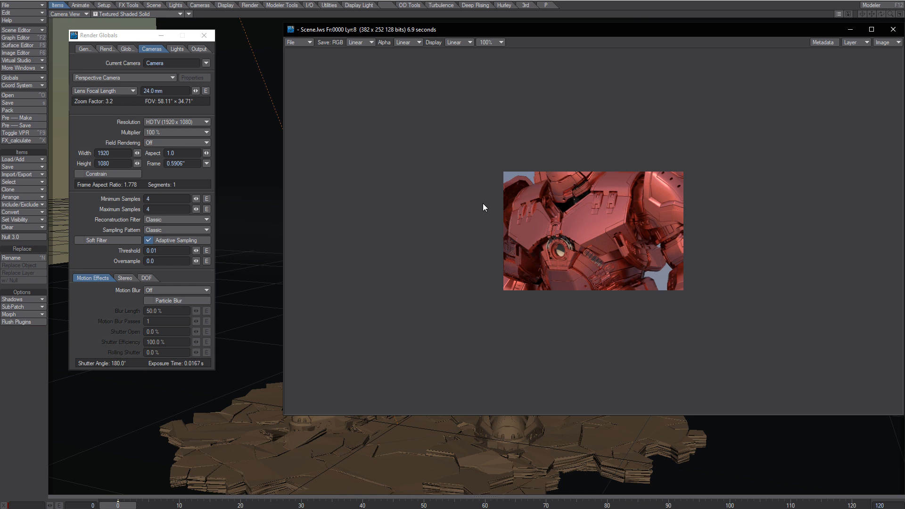
pyautogui.press('Up')
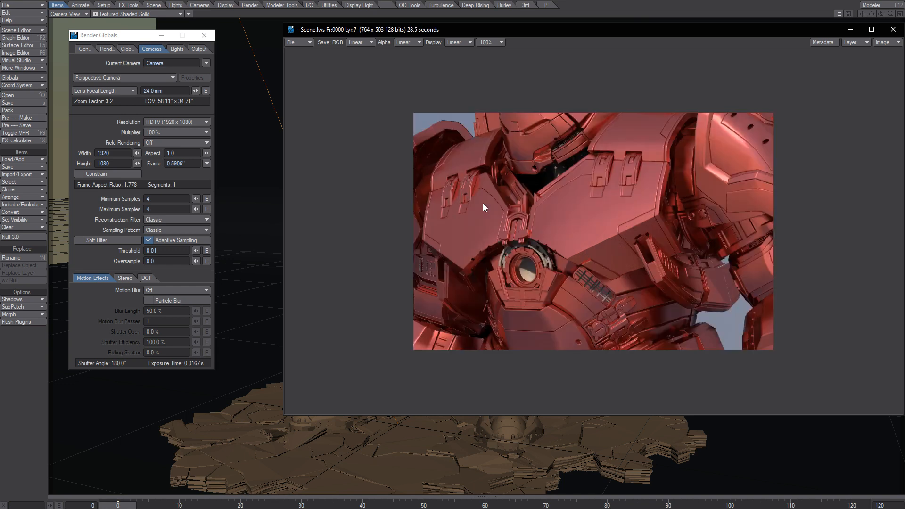
pyautogui.press('Down')
pyautogui.click(493, 42)
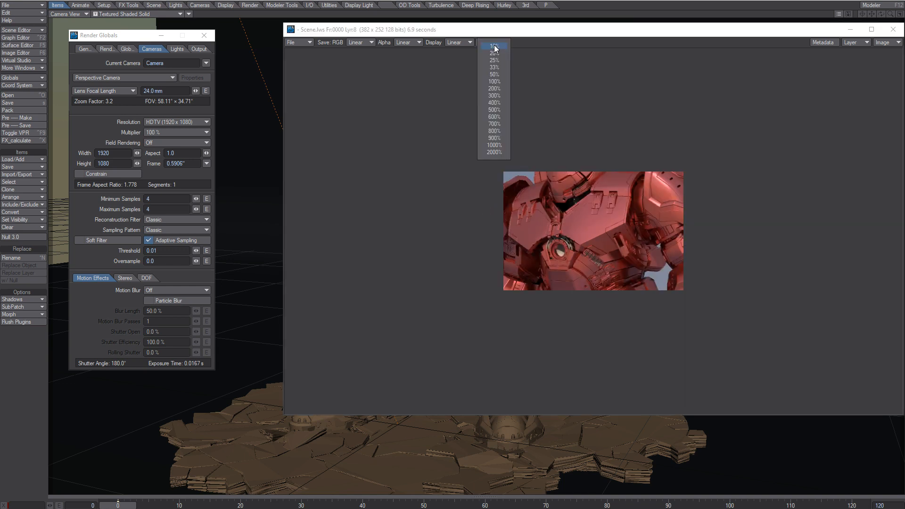
pyautogui.click(500, 90)
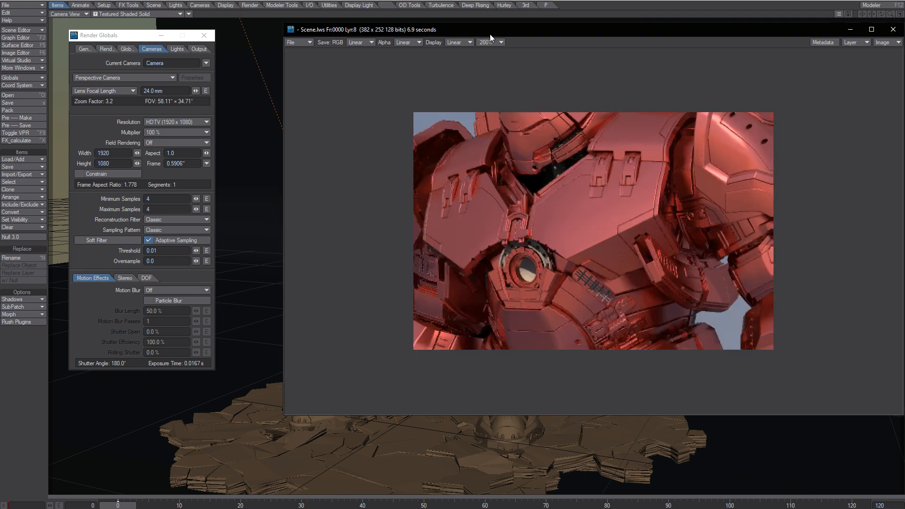
# Step: Set the camera's minimum and maximum samples to 8 and render the frame
pyautogui.click(159, 198)
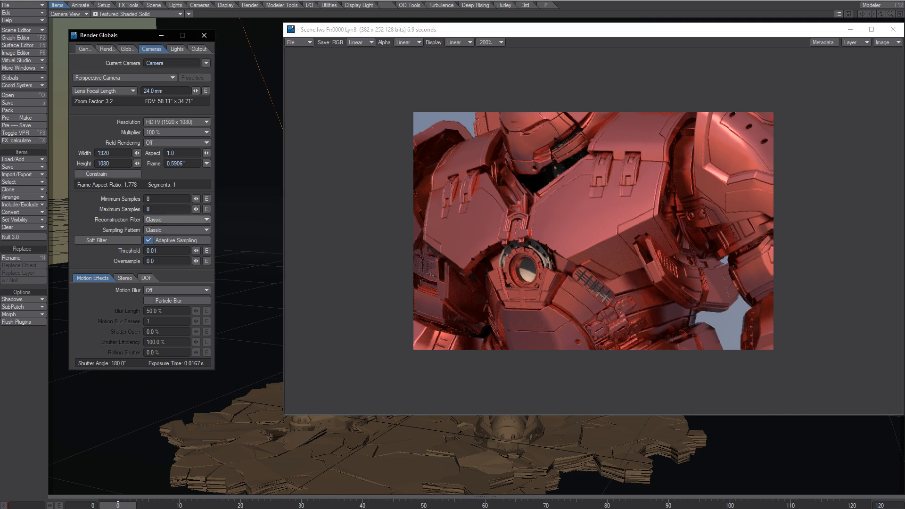
pyautogui.press('F9')
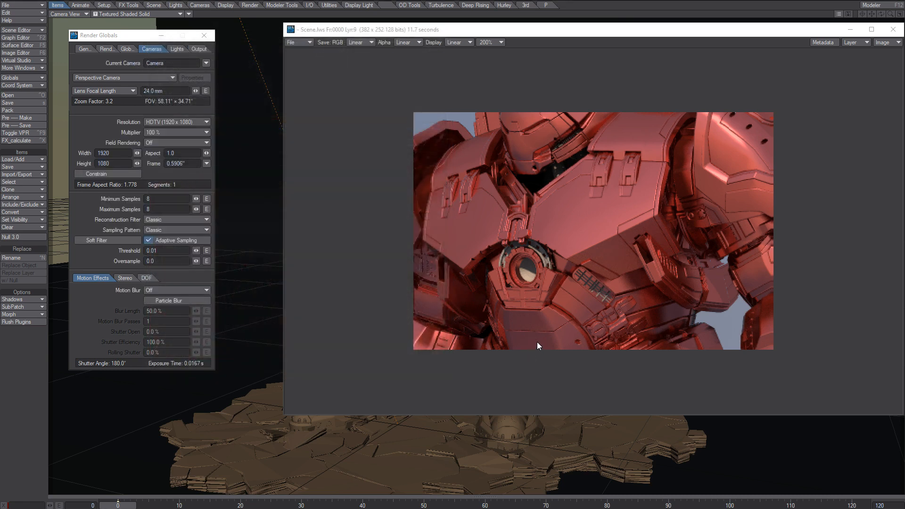
# Step: Compare the 8-sample render with the previous one, examine its chest area at 400% magnification and return the display to 100%
pyautogui.moveTo(542, 338)
pyautogui.mouseDown()
pyautogui.moveTo(517, 330)
pyautogui.moveTo(546, 334)
pyautogui.mouseUp()
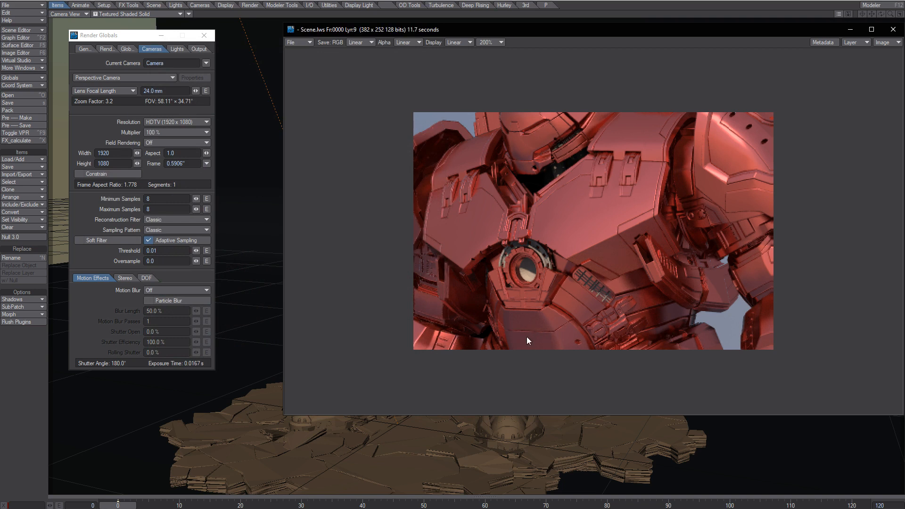
pyautogui.press('Up')
pyautogui.press('Down')
pyautogui.click(492, 42)
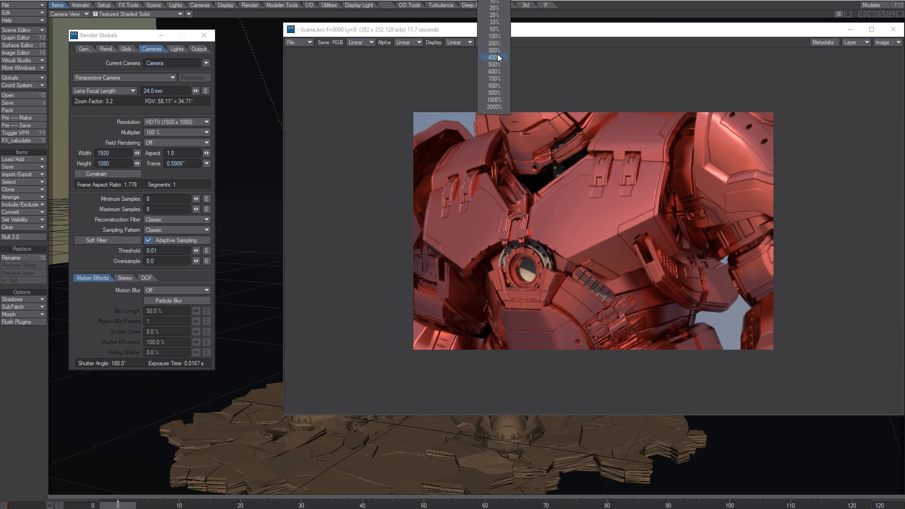
pyautogui.click(494, 73)
pyautogui.scroll(-3, 894, 223)
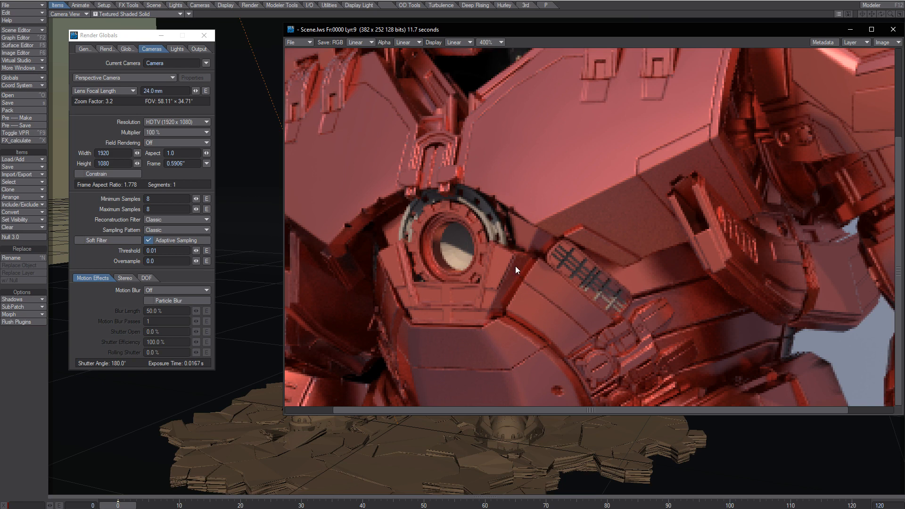
pyautogui.click(489, 41)
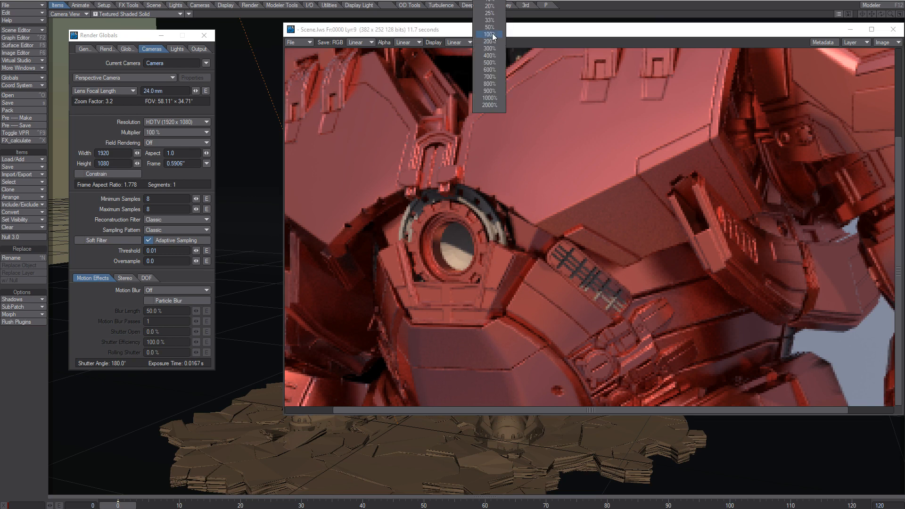
pyautogui.click(492, 32)
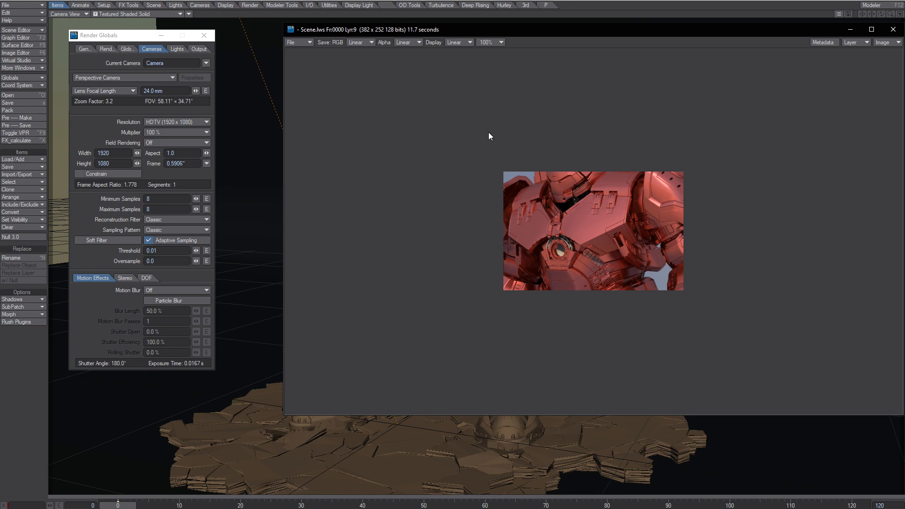
# Step: Return the camera's minimum and maximum samples to 4 and start another render of the frame
pyautogui.click(157, 200)
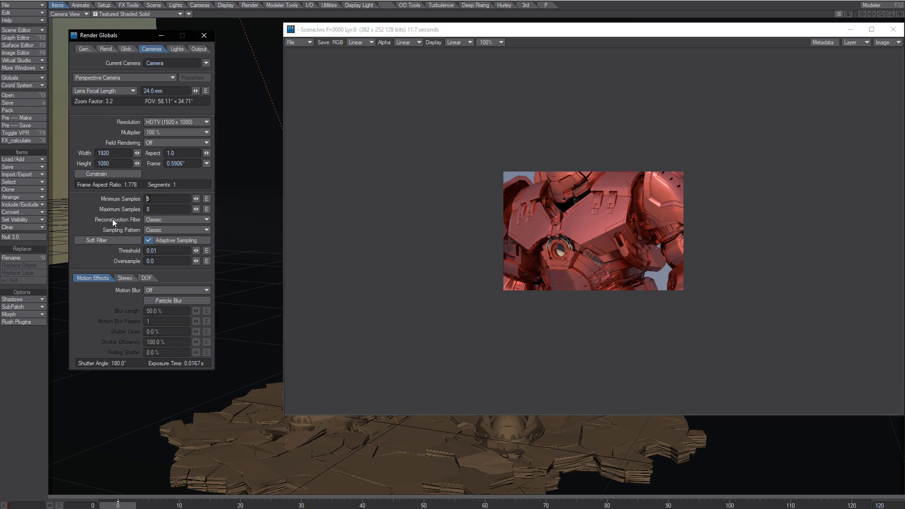
pyautogui.write('4')
pyautogui.press('Tab')
pyautogui.write('4')
pyautogui.press('Tab')
pyautogui.click(80, 213)
pyautogui.press('F9')
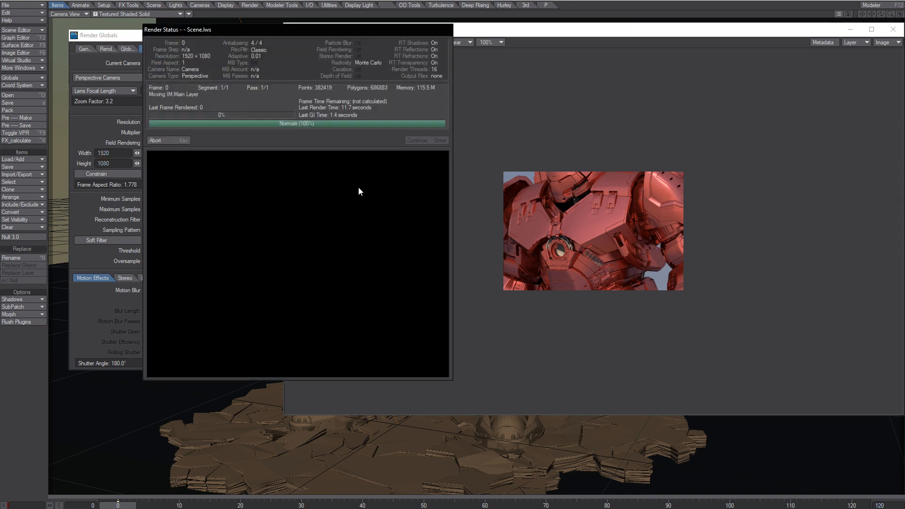